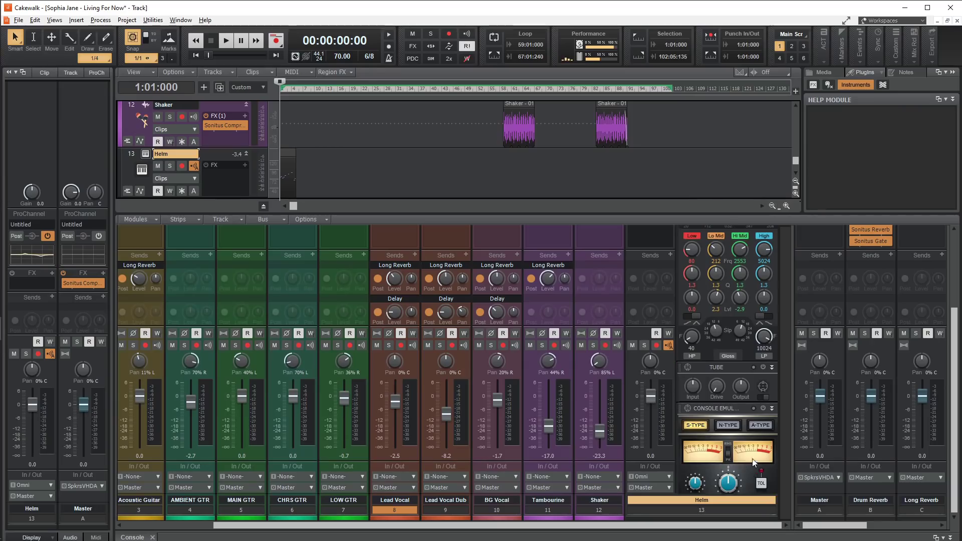
- Open the Helm channel's EQ in a larger editor and scroll through the Pro Tools comparison page
scroll(752, 459, "up", 3)
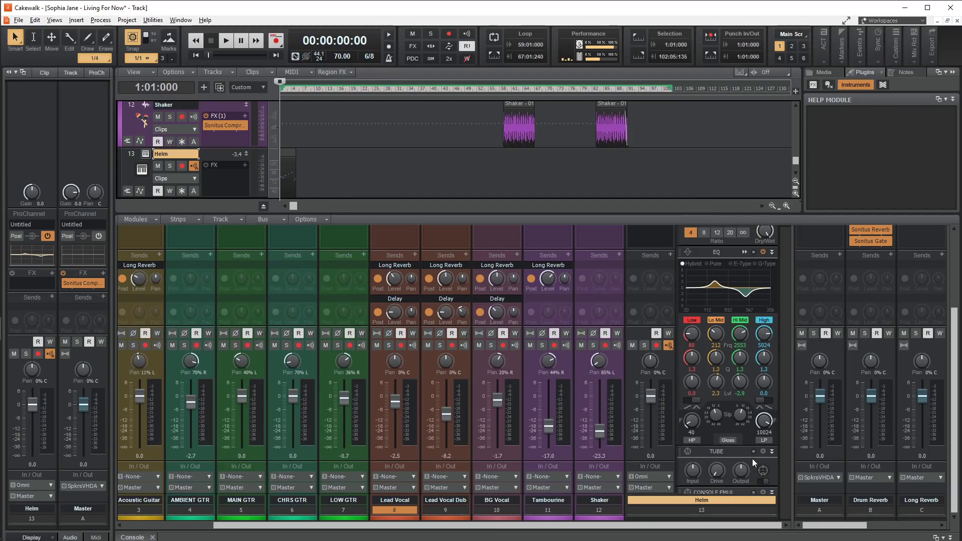
left_click(744, 251)
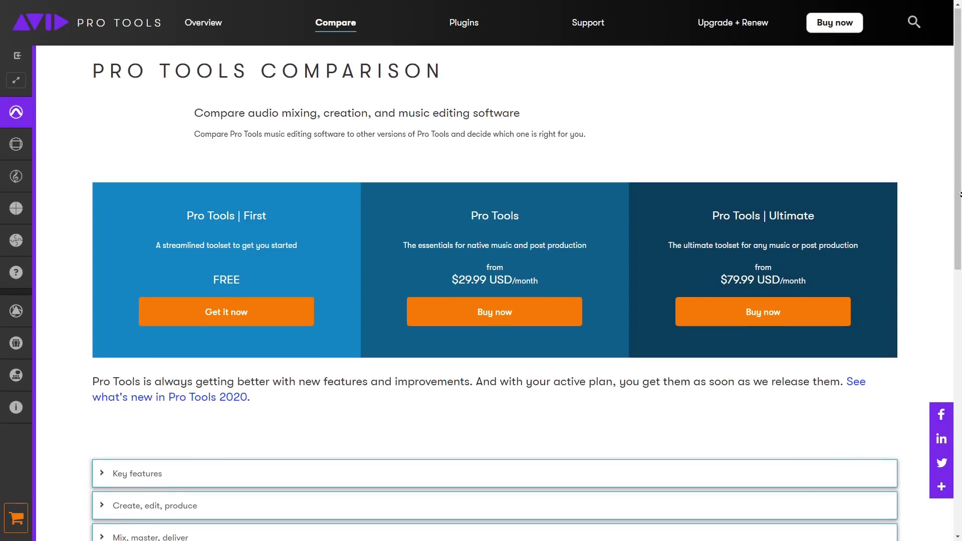
scroll(481, 301, "down", 6)
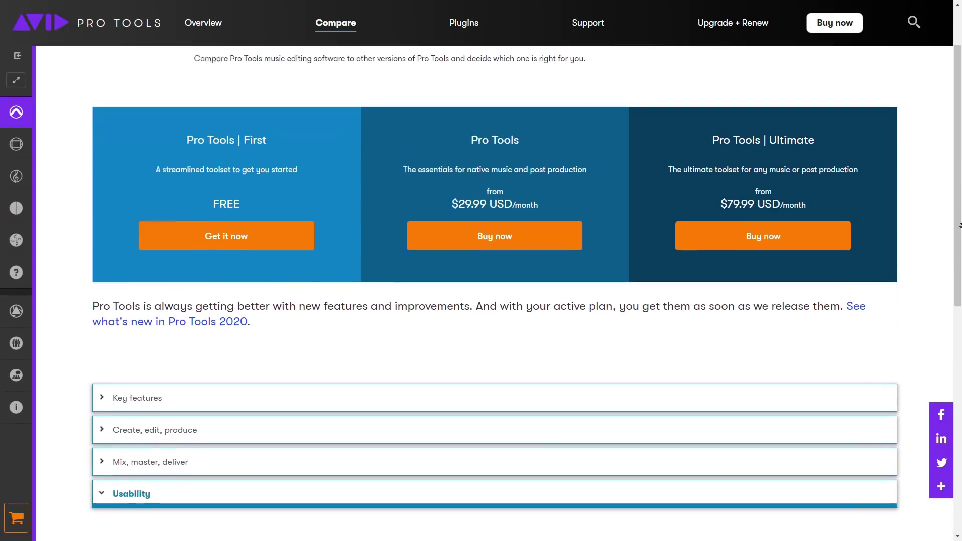
scroll(482, 301, "down", 3)
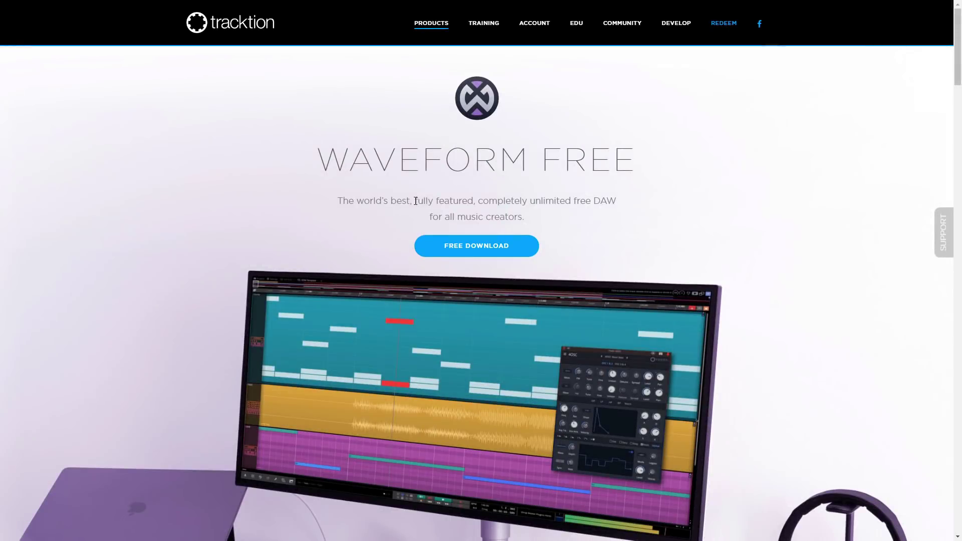
- Highlight the 'fully featured, completely unlimited free DAW' tagline on the Waveform Free page
left_click_drag(415, 201, 619, 205)
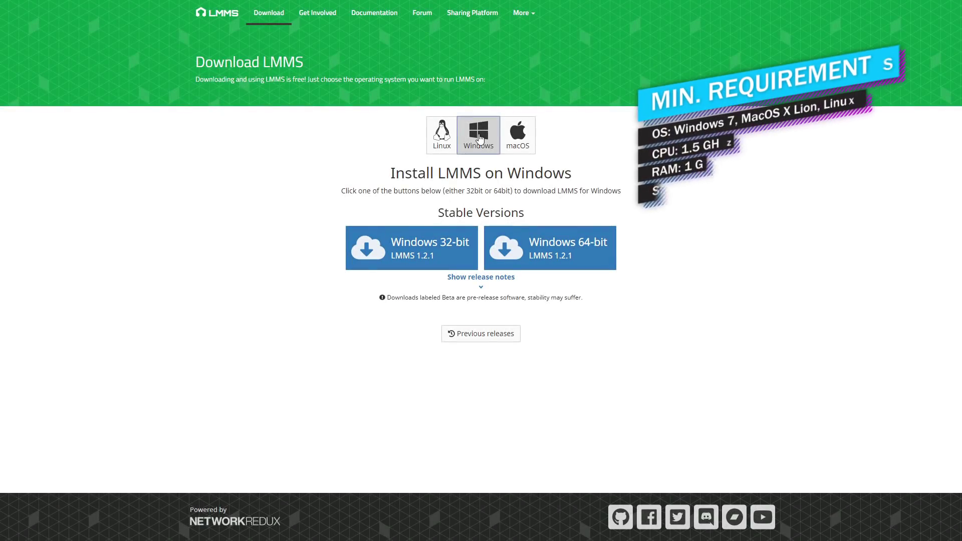
- View the macOS, Linux and then Windows download options on the LMMS download page
left_click(518, 140)
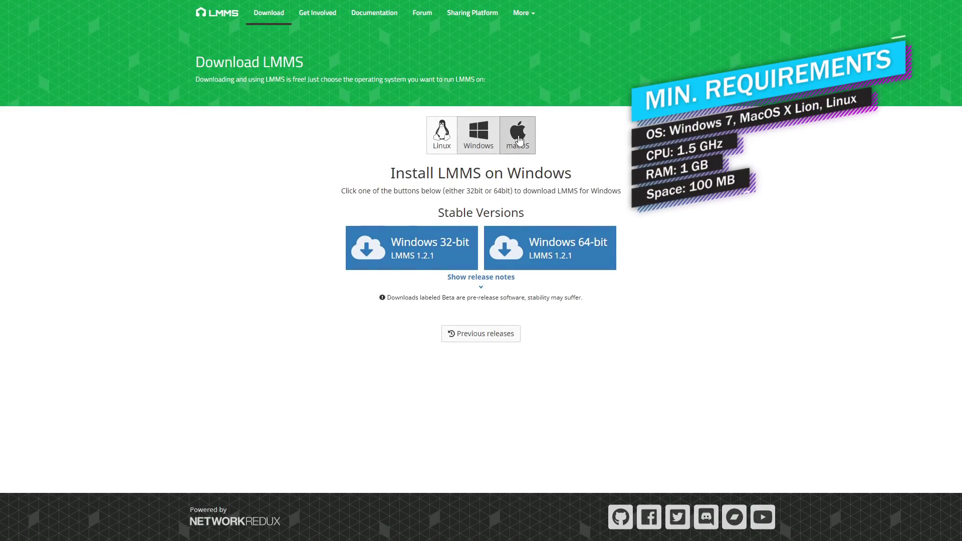
left_click(440, 140)
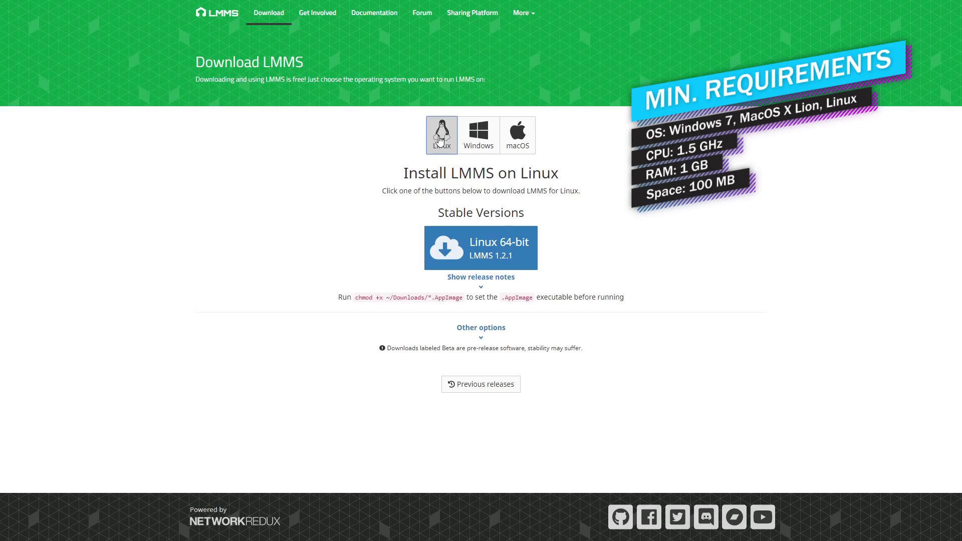
left_click(481, 143)
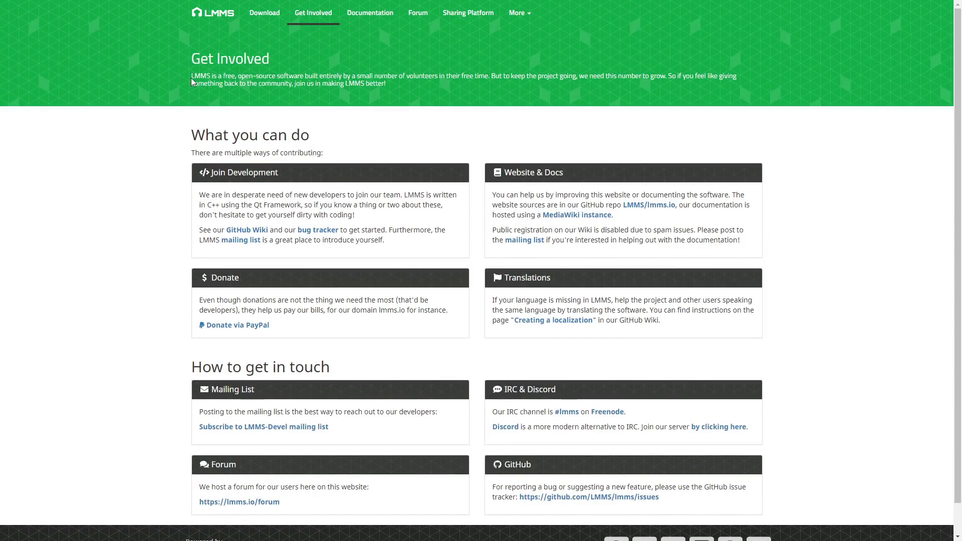
- Highlight the LMMS volunteers intro text, then open the Sawish Chords instrument window and move it aside
left_click_drag(191, 78, 472, 77)
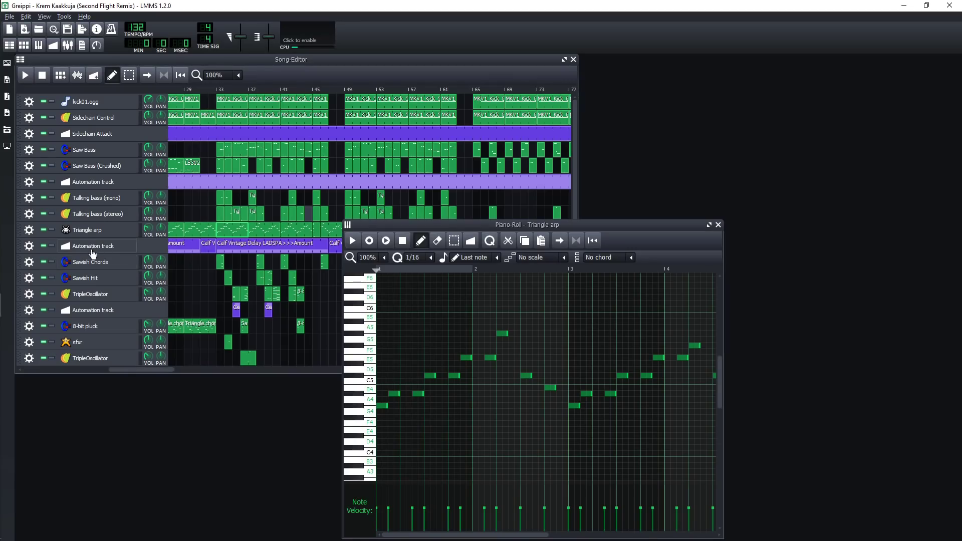
left_click(97, 258)
left_click_drag(786, 60, 827, 201)
left_click_drag(667, 223, 647, 216)
- Play a few notes, including A3, B4 and E4, on the Sawish Chords SID instrument
left_click(828, 201)
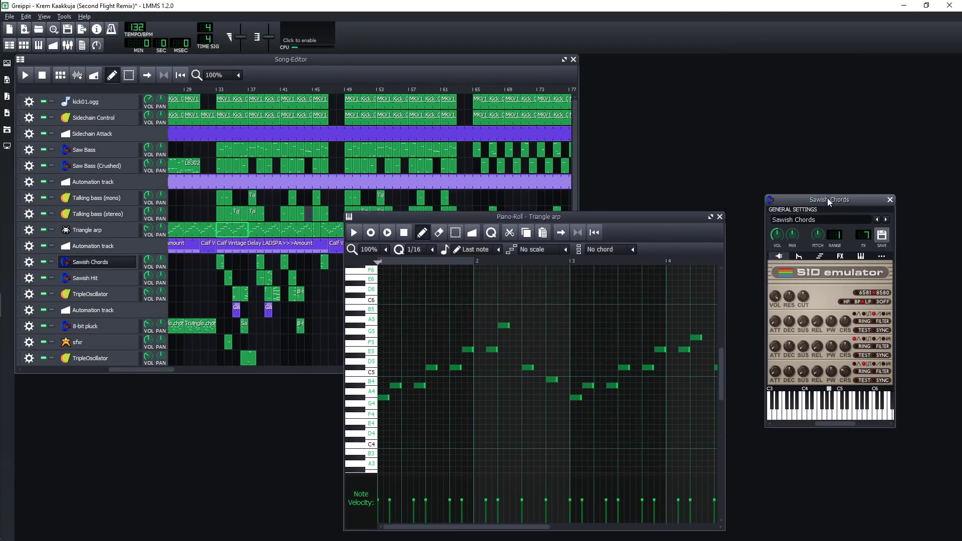
key("v")
key("r")
key("n")
key("u")
key("e")
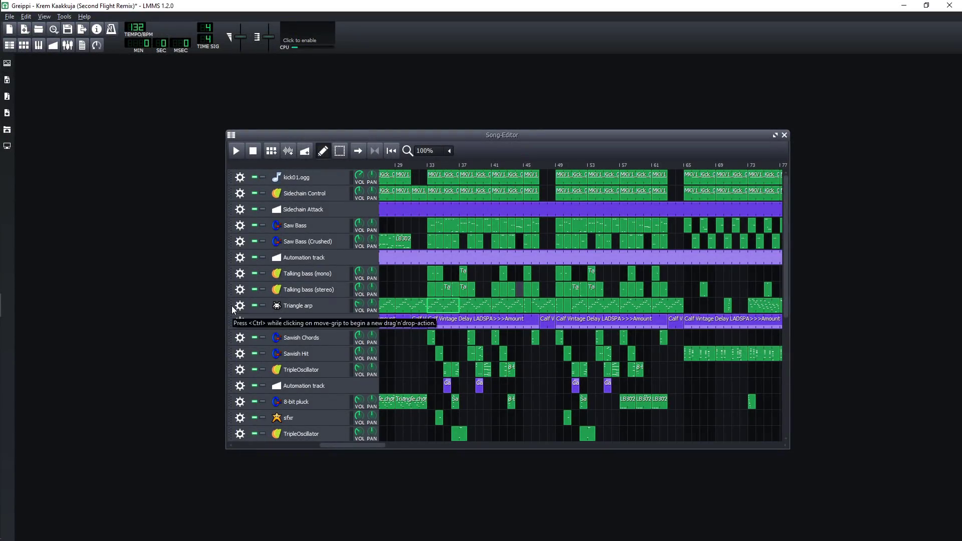
- Shift the Triangle arp clip to bar 63 and delete the Talking bass clip near bar 70
mouse_move(233, 309)
left_mouse_down()
mouse_move(230, 374)
mouse_move(232, 305)
left_mouse_up()
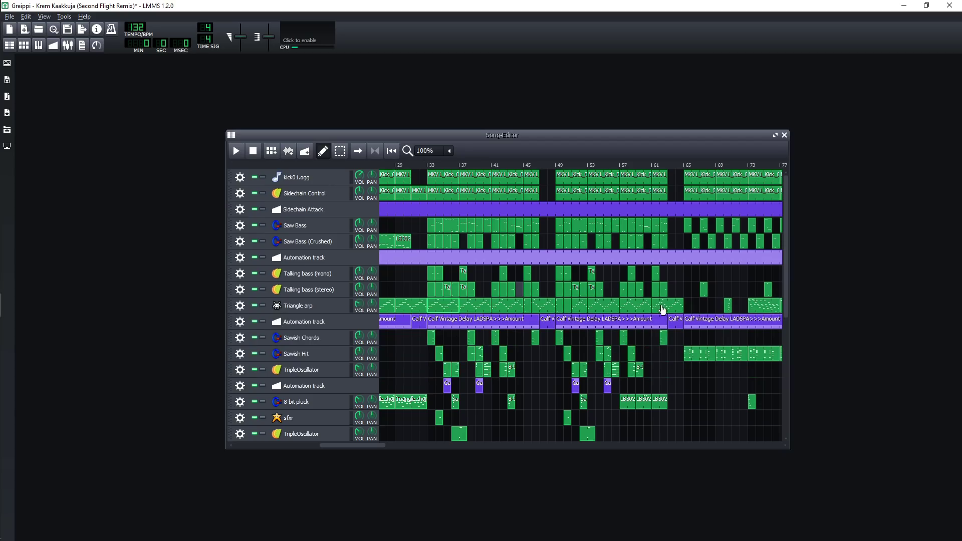
left_click_drag(663, 309, 728, 275)
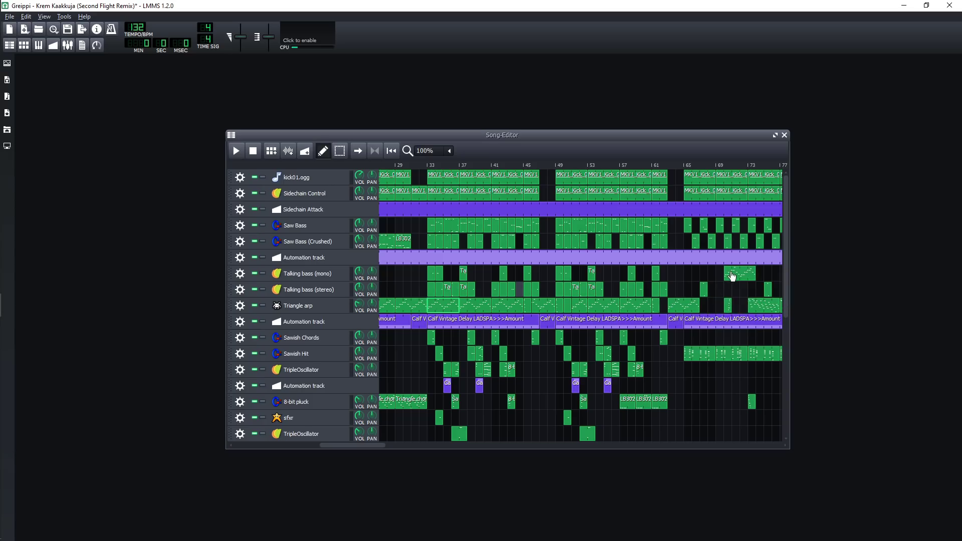
right_click(732, 276)
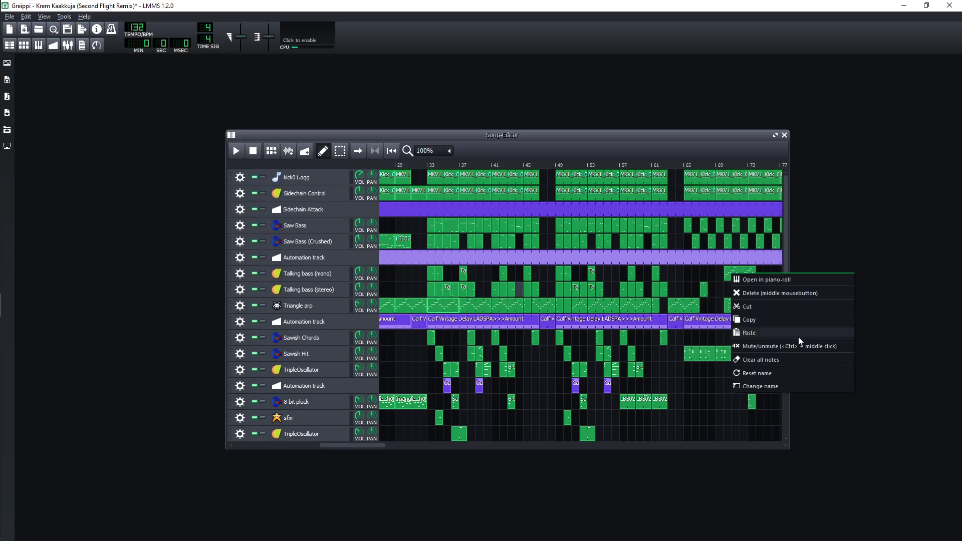
left_click(782, 293)
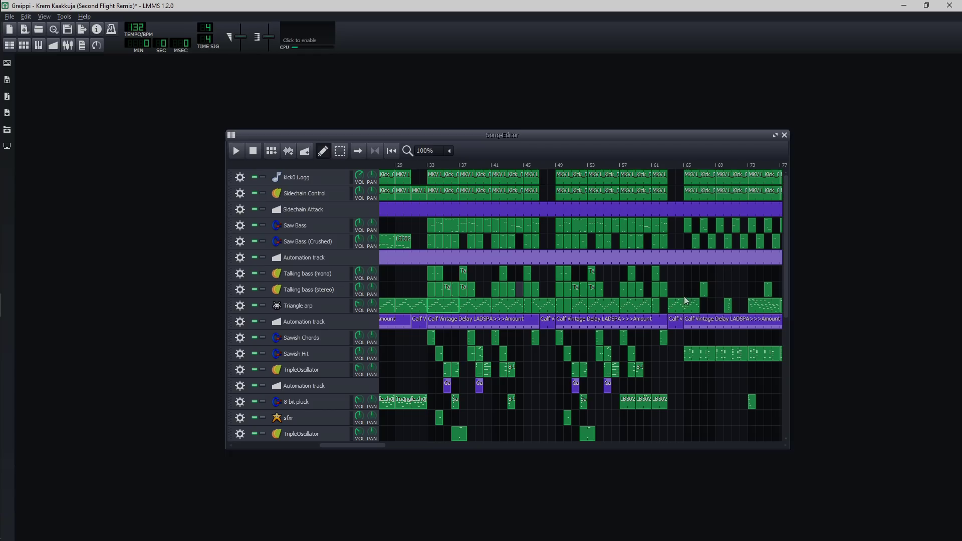
- Add G5, A5, G#5 and a lengthened F#5 as opening notes in the Triangle arp pattern
double_click(685, 301)
left_click(281, 260)
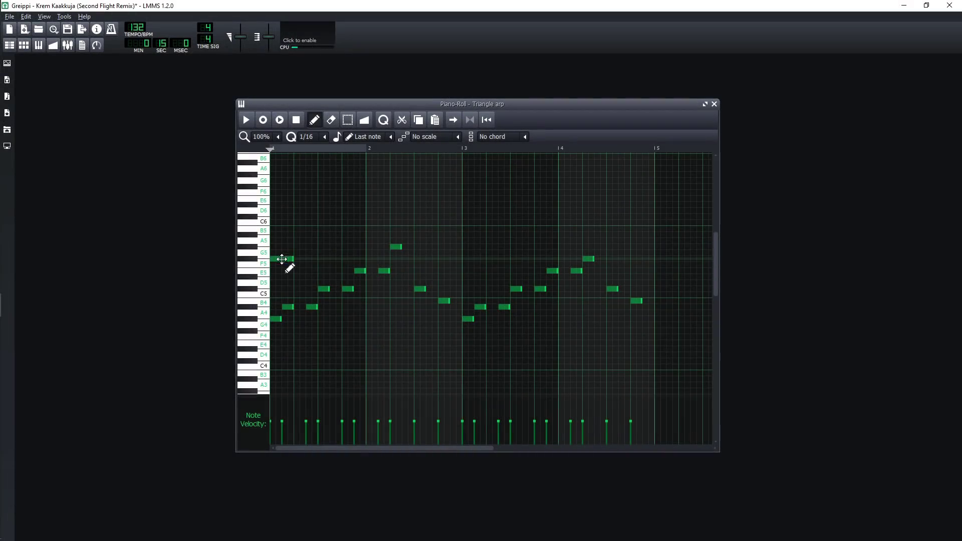
left_click(297, 241)
left_click(320, 246)
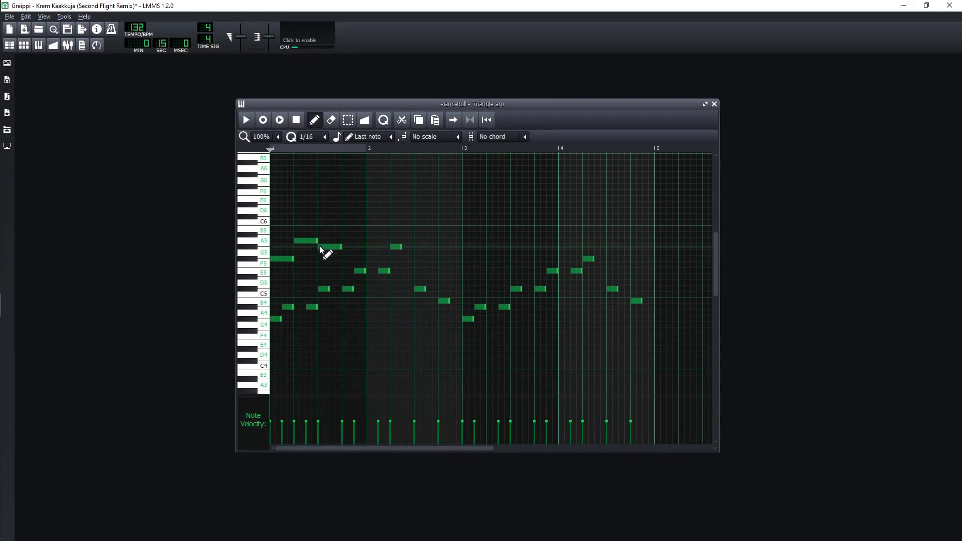
mouse_move(345, 264)
left_mouse_down()
mouse_move(364, 264)
mouse_move(351, 267)
left_mouse_up()
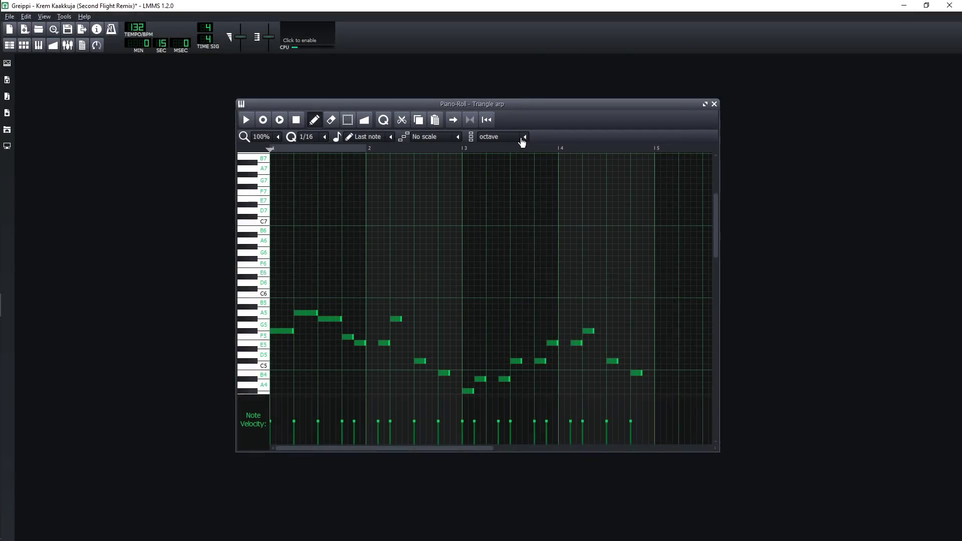
- With Major chord stamp and Dorian scale, place G6-B6-D7 and D6-F6-A6 chords at beats 2.2 and 2.3
left_click(524, 137)
left_click(555, 32)
left_click(458, 137)
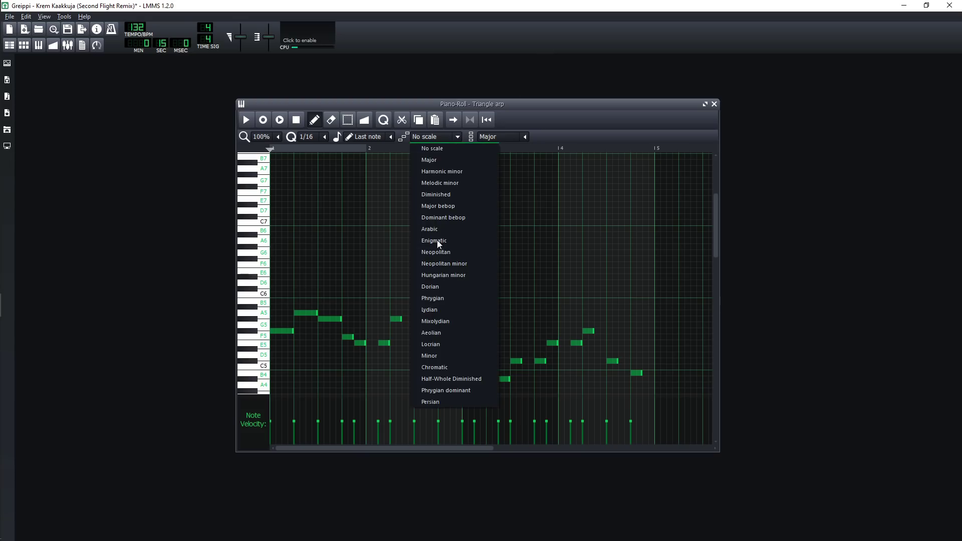
left_click(430, 287)
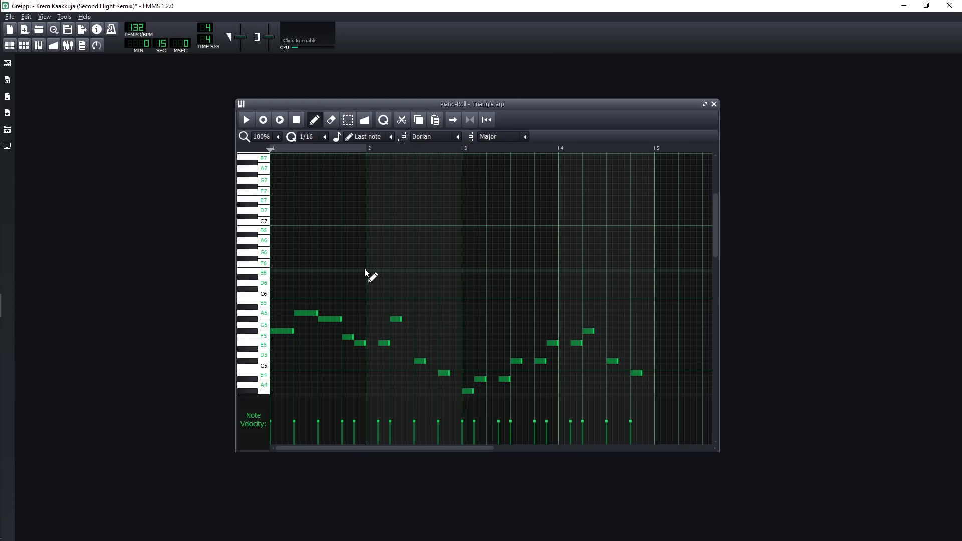
left_click(419, 253)
left_click(441, 283)
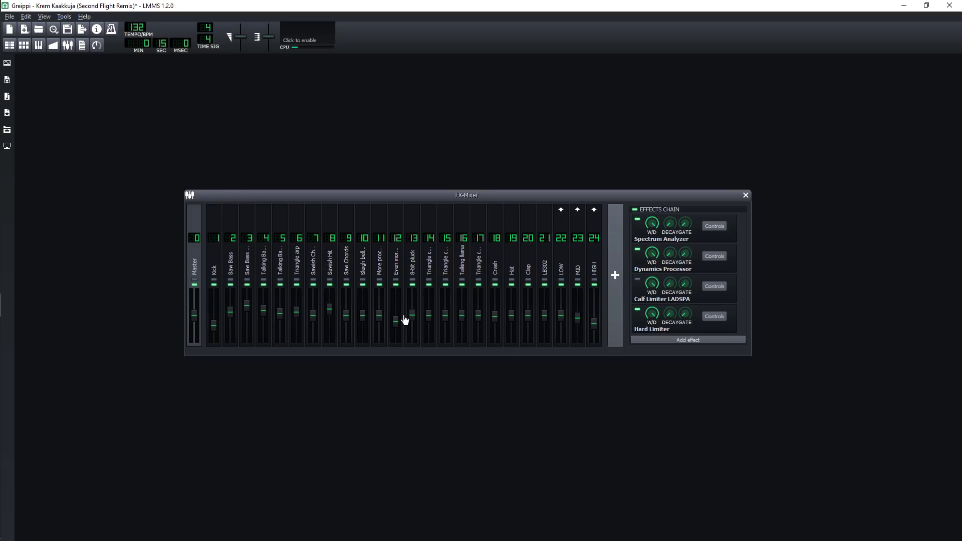
- Raise the 8-bit pluck fader and send it to channel 22 at 0.862 and to Master
left_click_drag(406, 319, 408, 293)
left_click(414, 255)
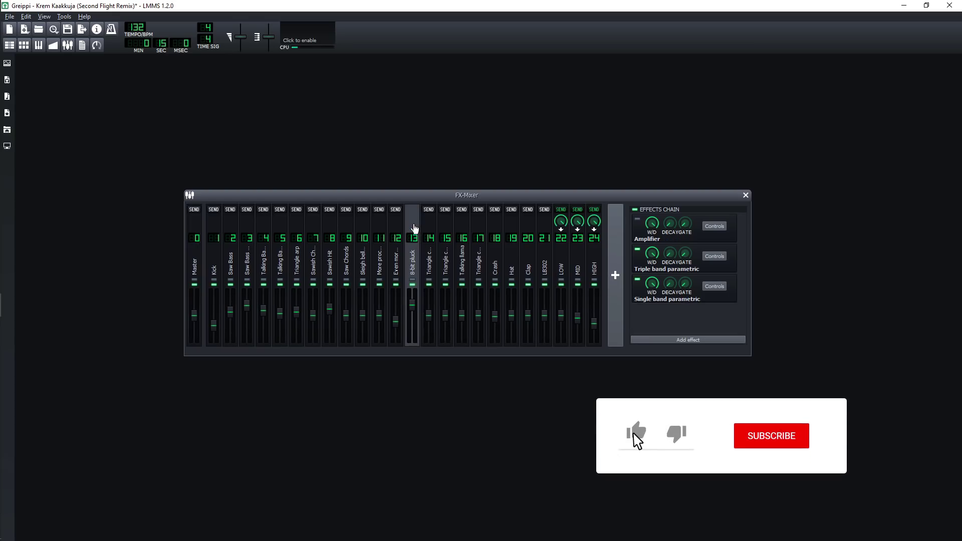
left_click_drag(561, 221, 561, 226)
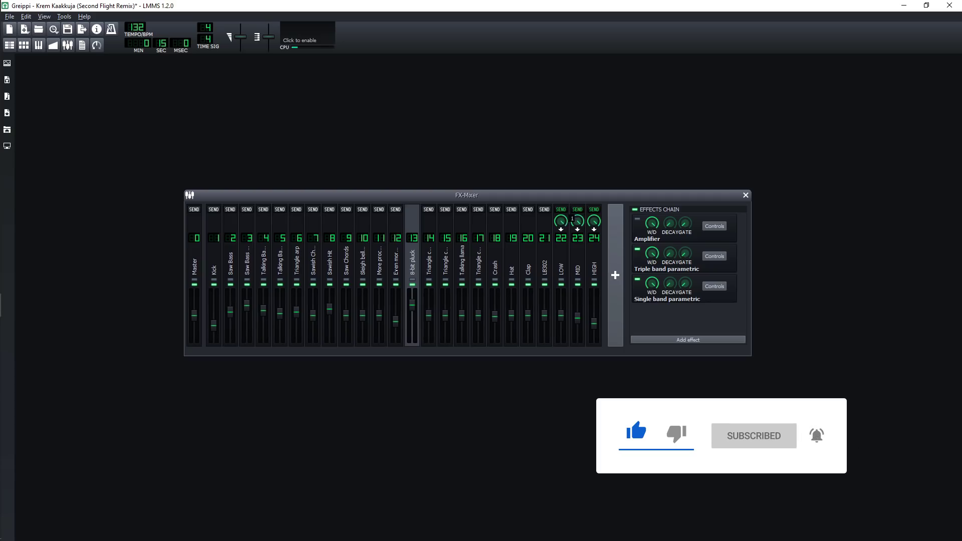
left_click(194, 210)
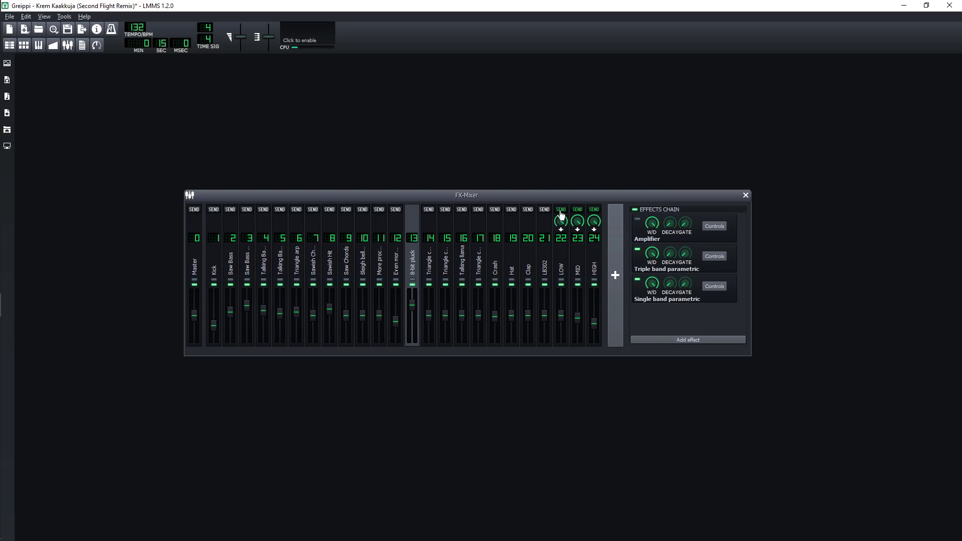
left_click(563, 261)
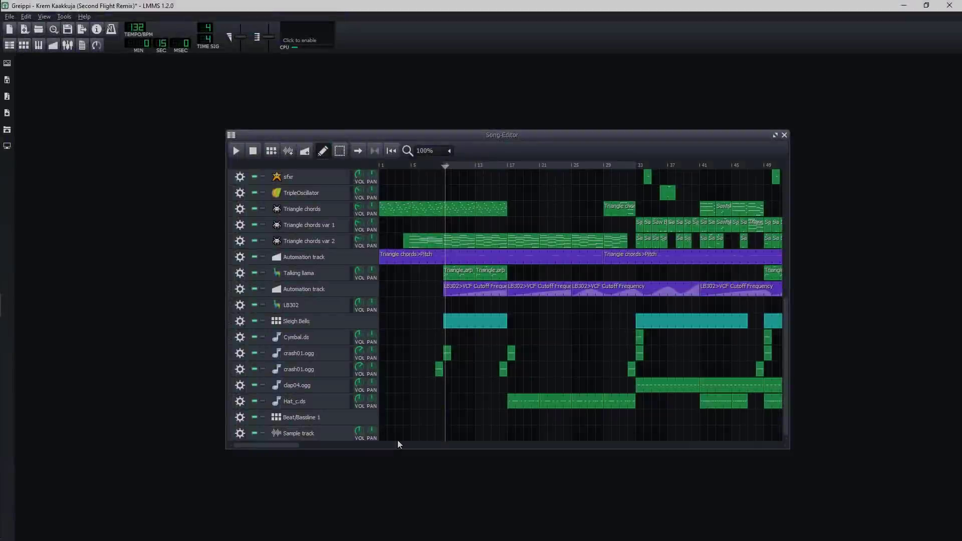
- Create a sample clip on the Sample track and load a recorded audio file into it
left_click(407, 434)
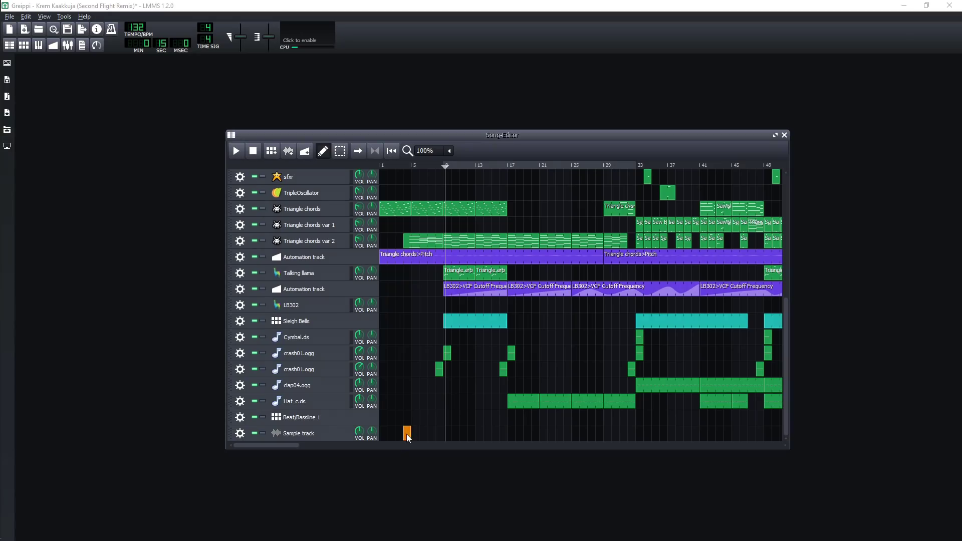
double_click(407, 434)
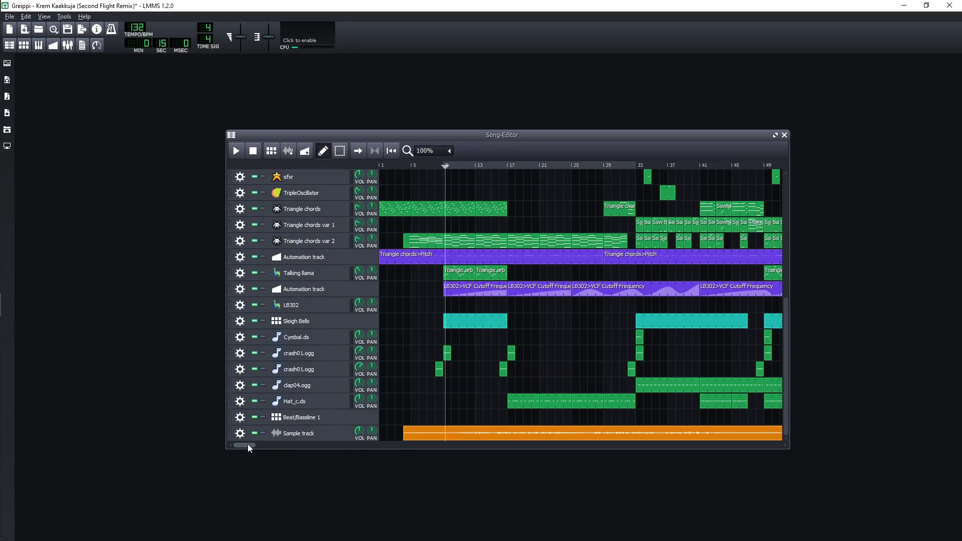
left_click_drag(245, 447, 284, 446)
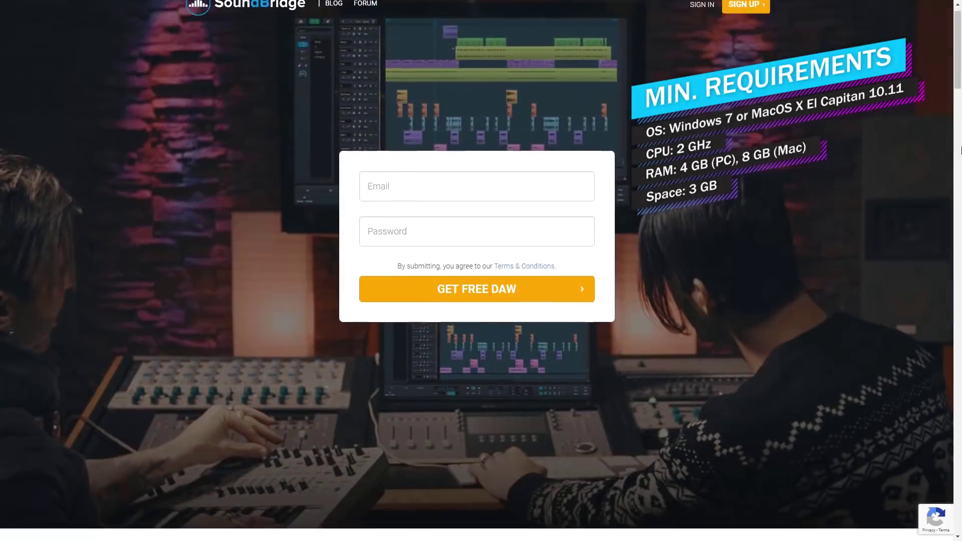
- Scroll through SoundBridge's system requirements, then list the installed VST plugins in the side browser
scroll(961, 176, "down", 8)
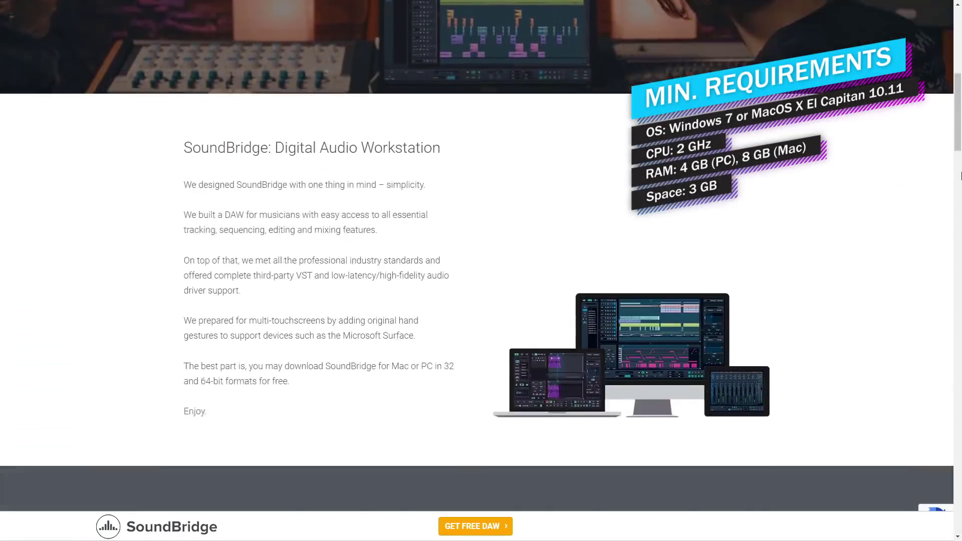
scroll(961, 176, "down", 20)
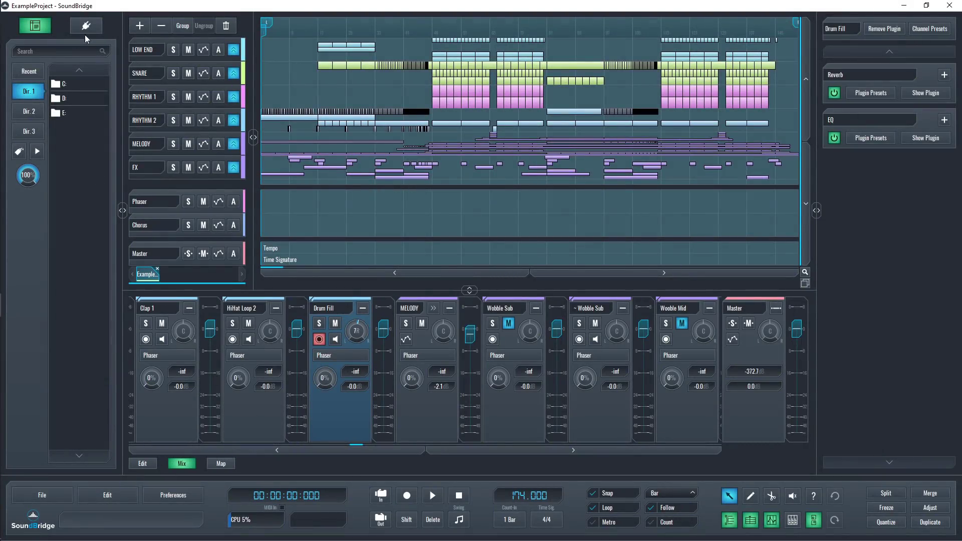
left_click(87, 28)
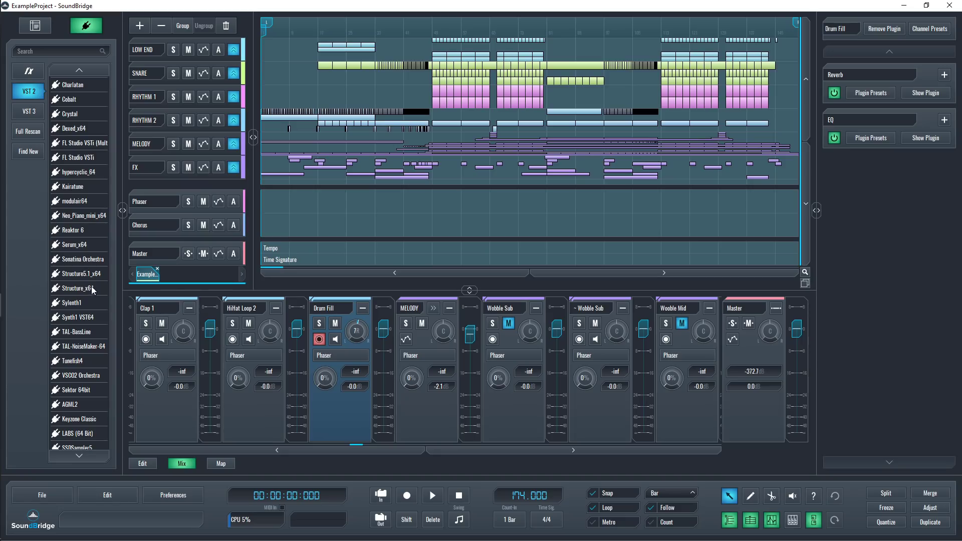
- Reveal the LOW END group's tracks, fade in the ~Bass 1 clip, and open Bass 1 in the note editor
scroll(86, 366, "down", 1)
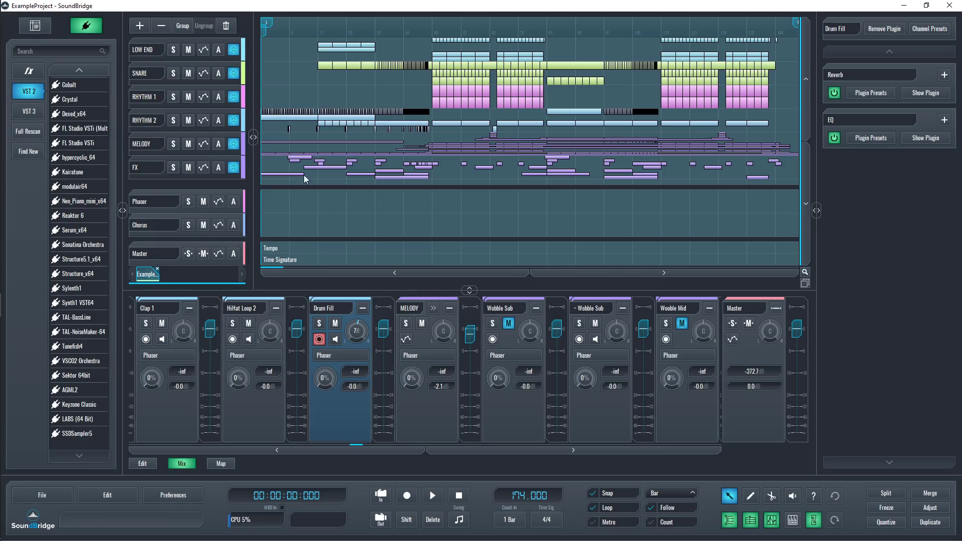
left_click(254, 60)
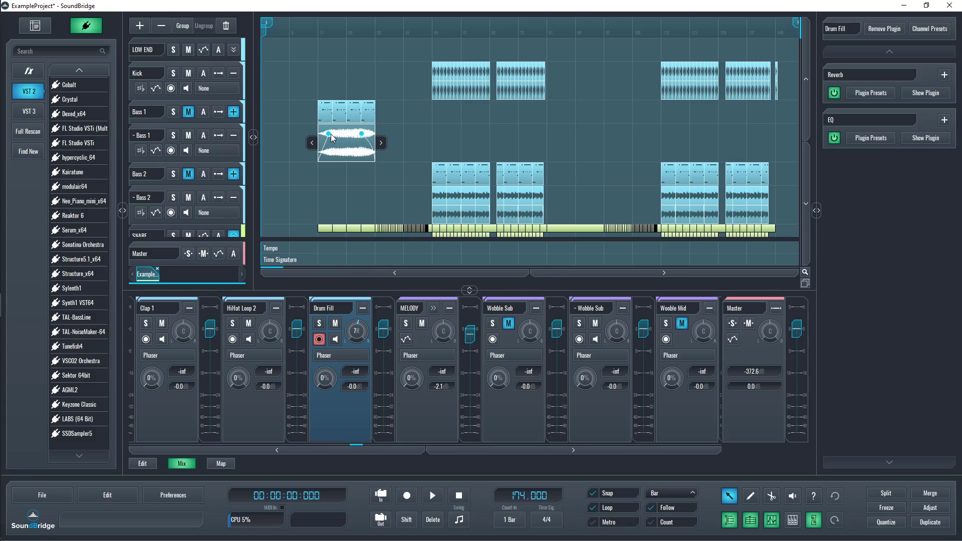
left_click_drag(323, 145, 342, 149)
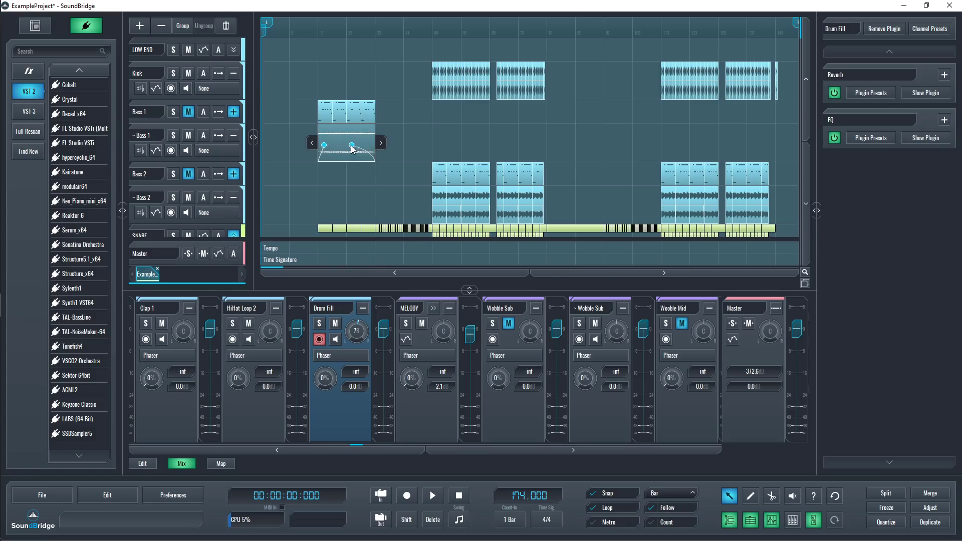
double_click(372, 116)
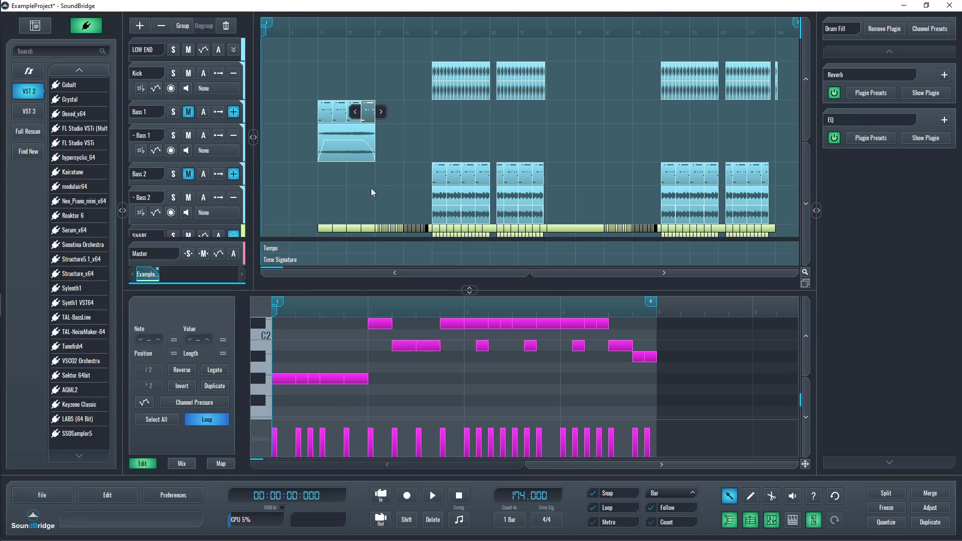
- Time-stretch the ~Bass 1 clip longer, add a fade-out, lower its gain and curve its fade-in
left_click_drag(385, 116, 435, 116)
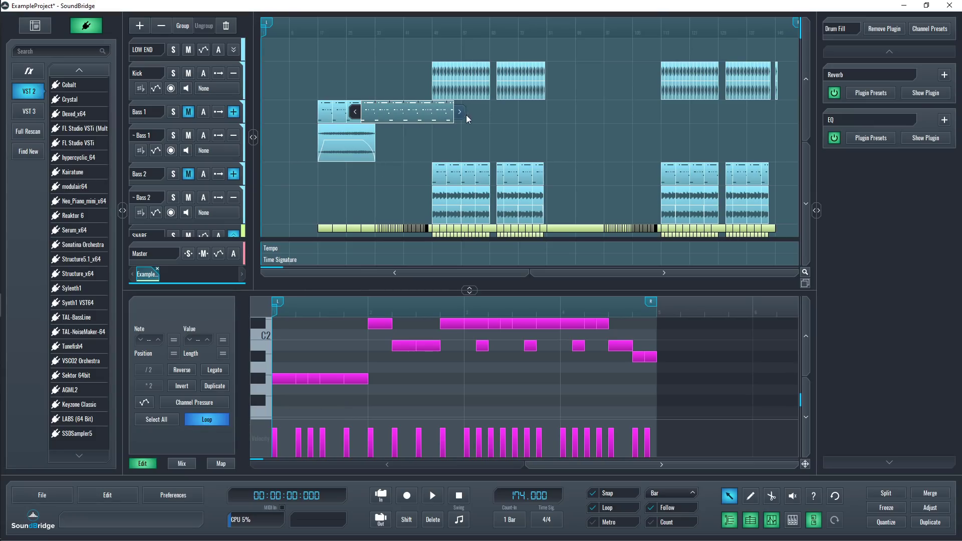
left_click_drag(466, 119, 387, 120)
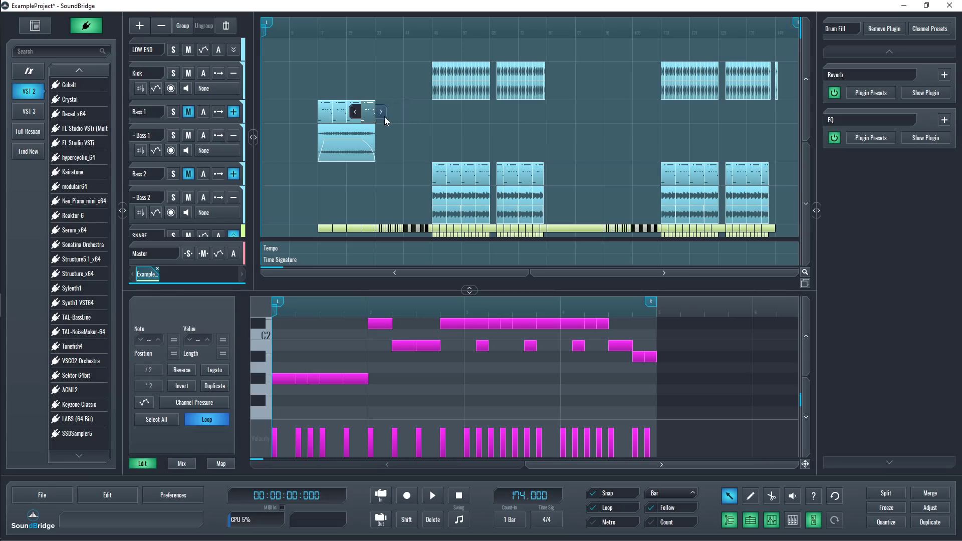
left_click(346, 145)
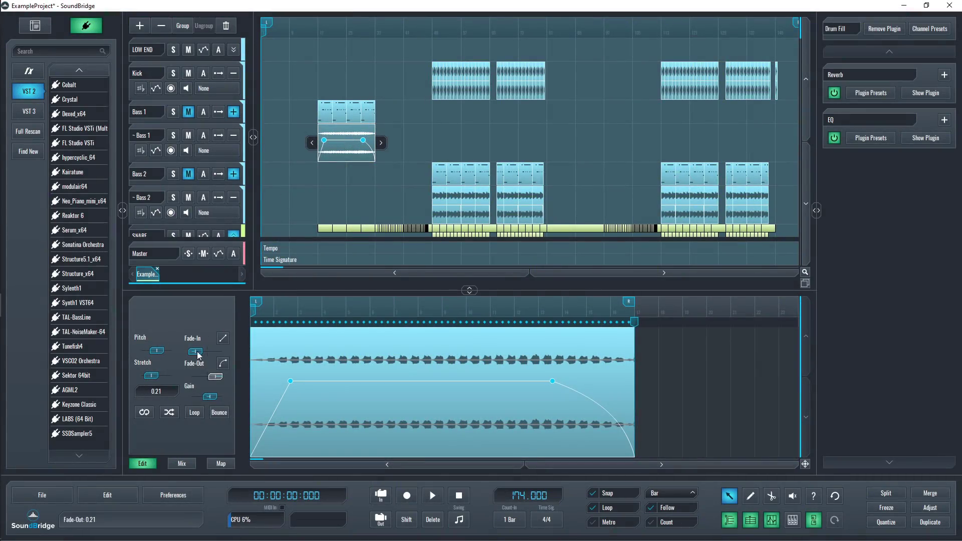
left_click_drag(152, 376, 202, 397)
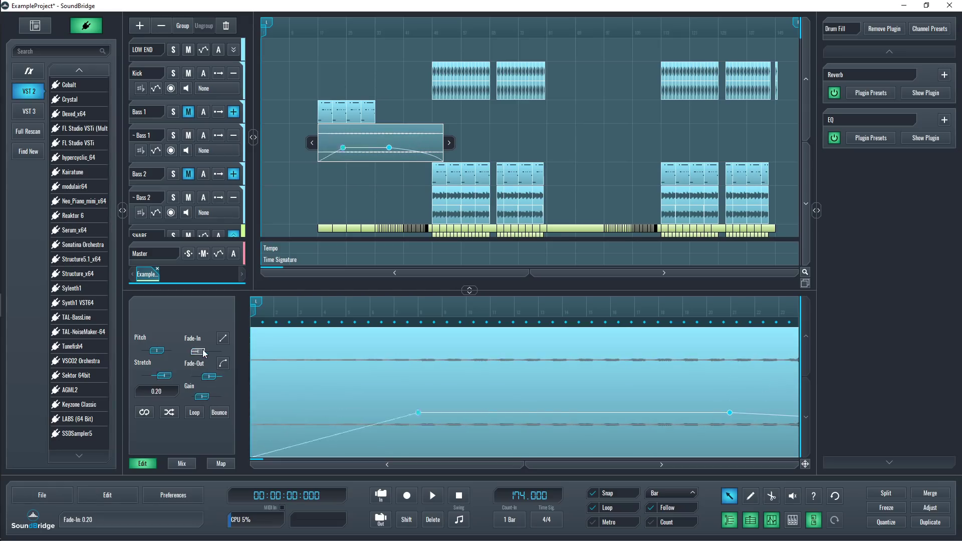
left_click_drag(195, 351, 212, 377)
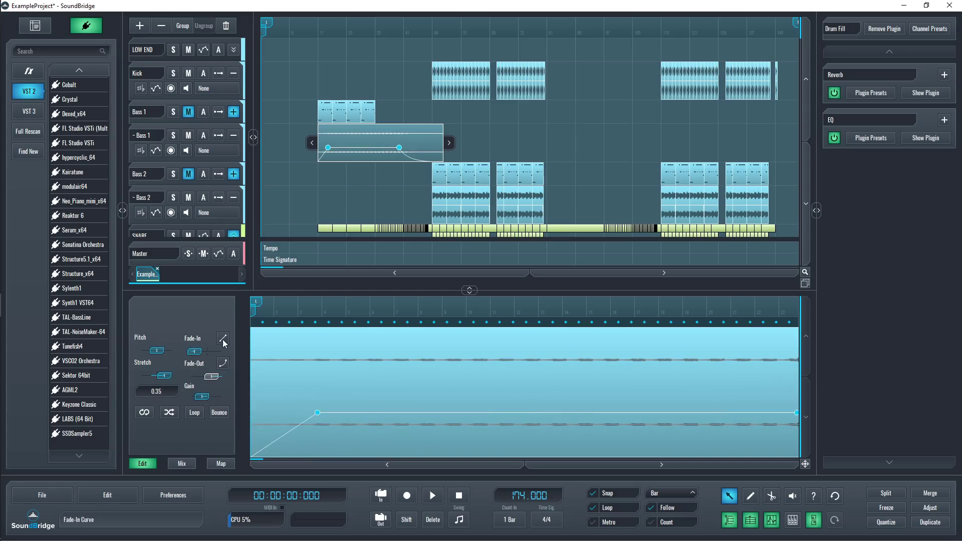
left_click(223, 340)
- Set note snapping to 1/8 and draw a short eighth note in the Bass 1 pattern
left_click(676, 493)
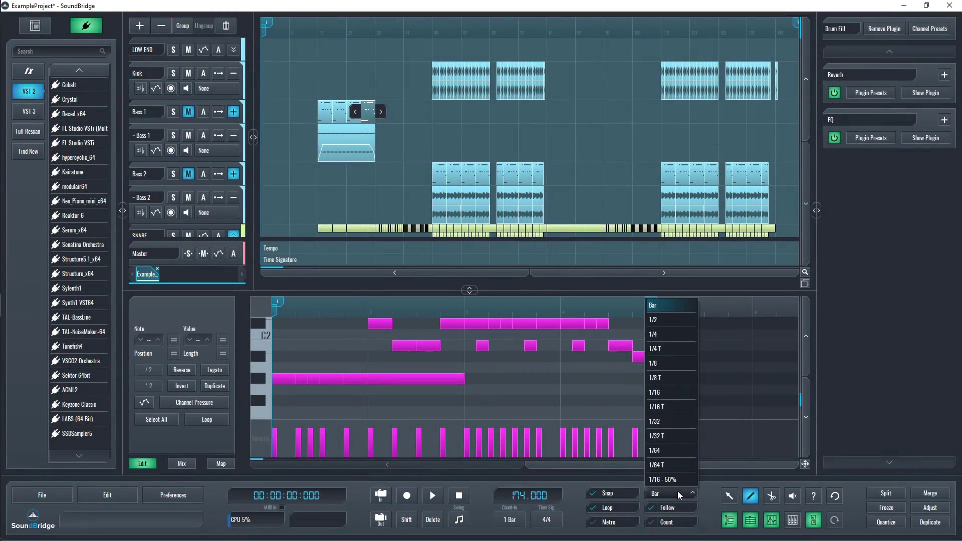
left_click(666, 364)
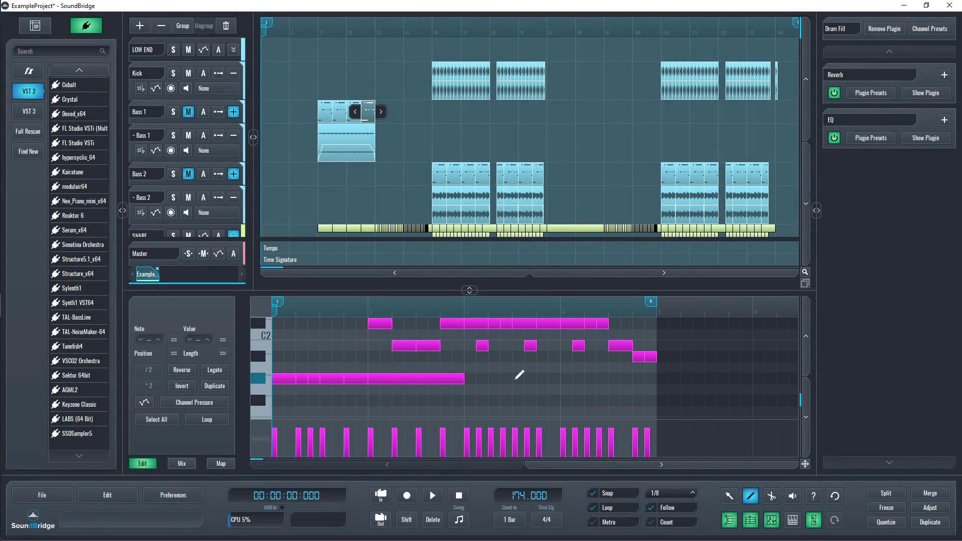
mouse_move(540, 379)
left_mouse_down()
mouse_move(630, 378)
mouse_move(534, 378)
left_mouse_up()
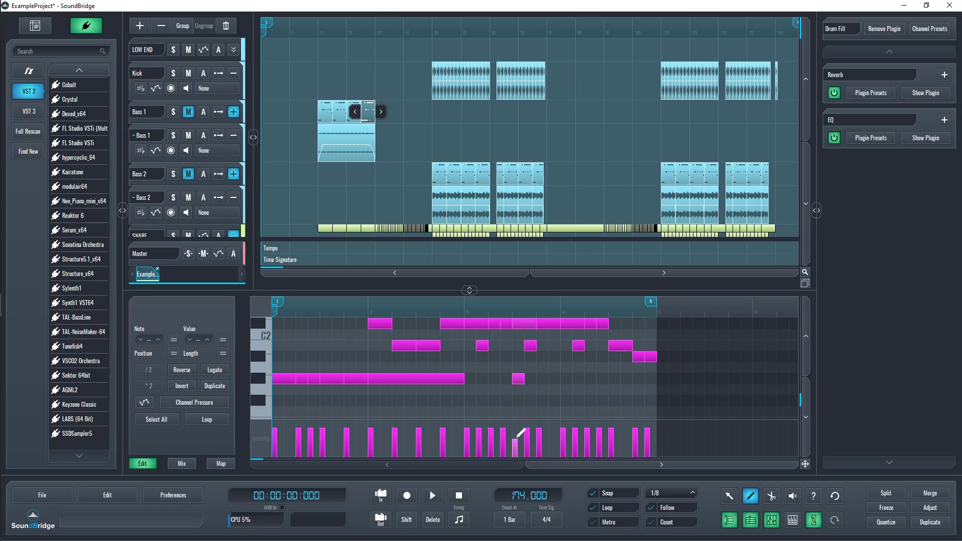
- Switch to Select, extend the pattern's loop end marker, and enlarge the piano roll
key("1")
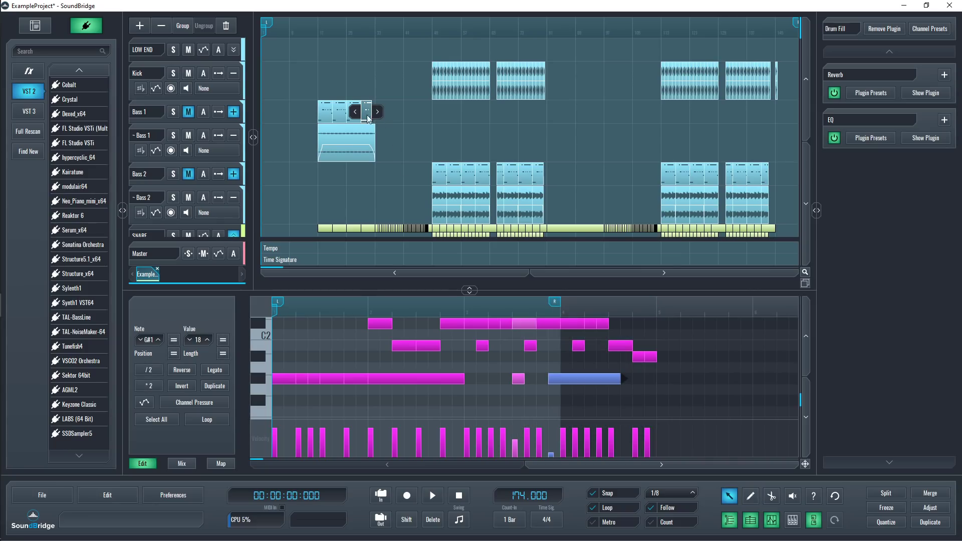
mouse_move(558, 309)
left_mouse_down()
mouse_move(394, 306)
mouse_move(733, 306)
left_mouse_up()
left_click(470, 291)
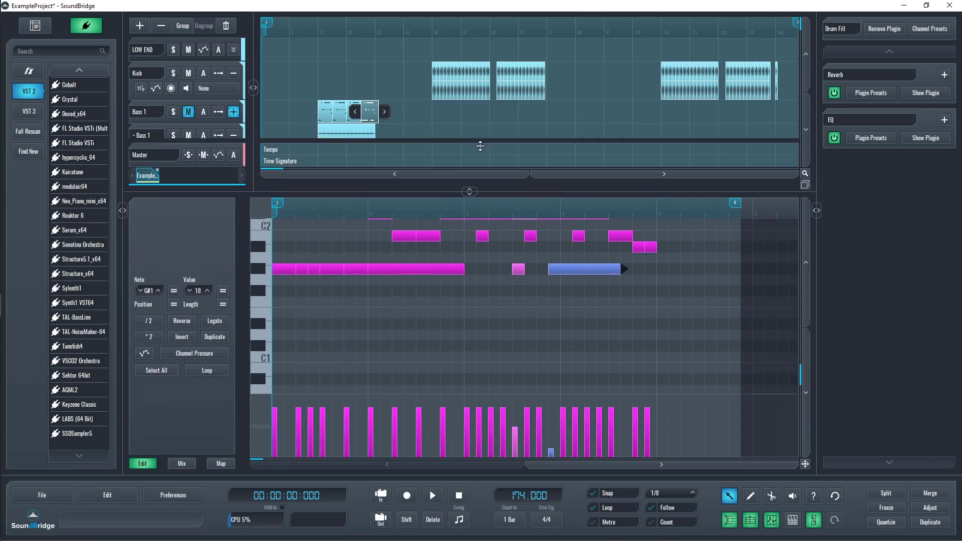
left_click_drag(801, 366, 808, 279)
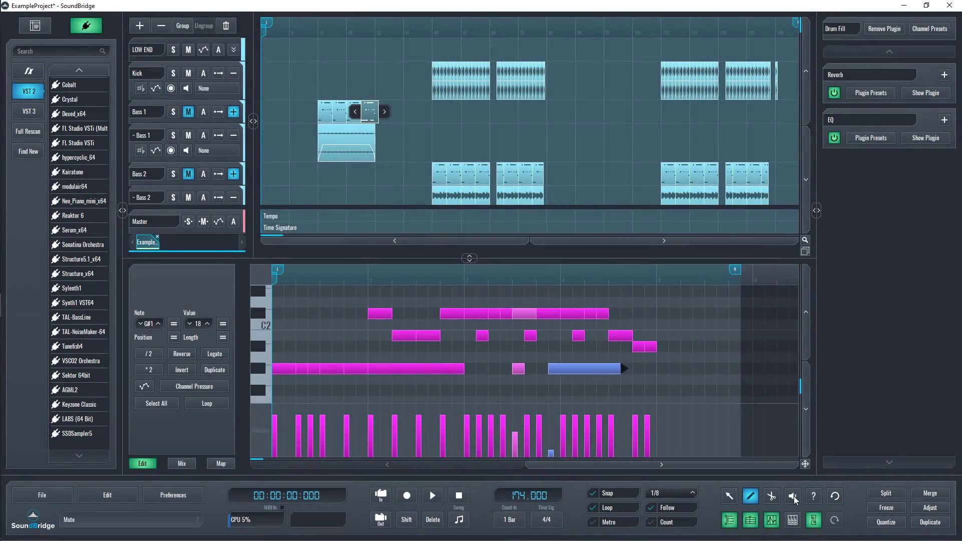
- Show the mixer channel strips and resize the panels, leaving the arrangement above and the mixer below
left_click(791, 524)
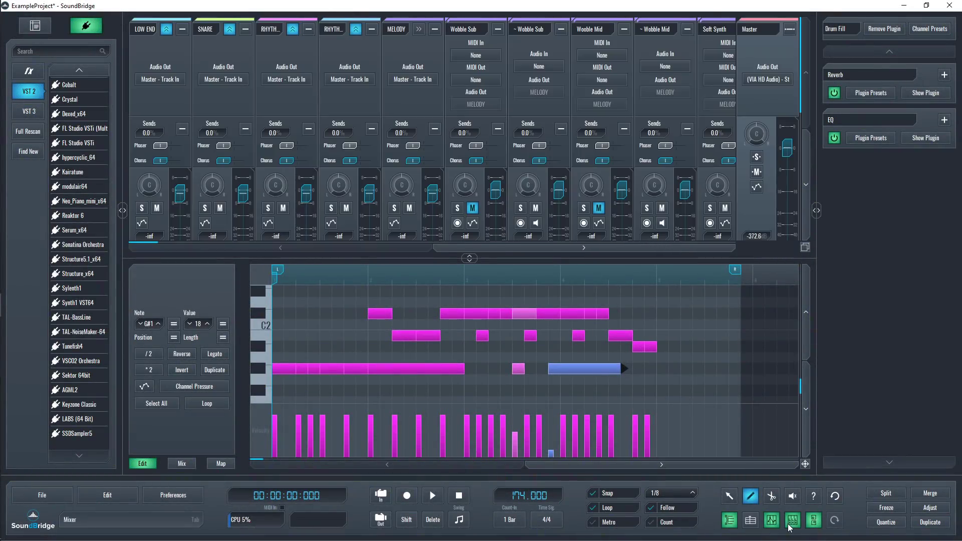
left_click(470, 258)
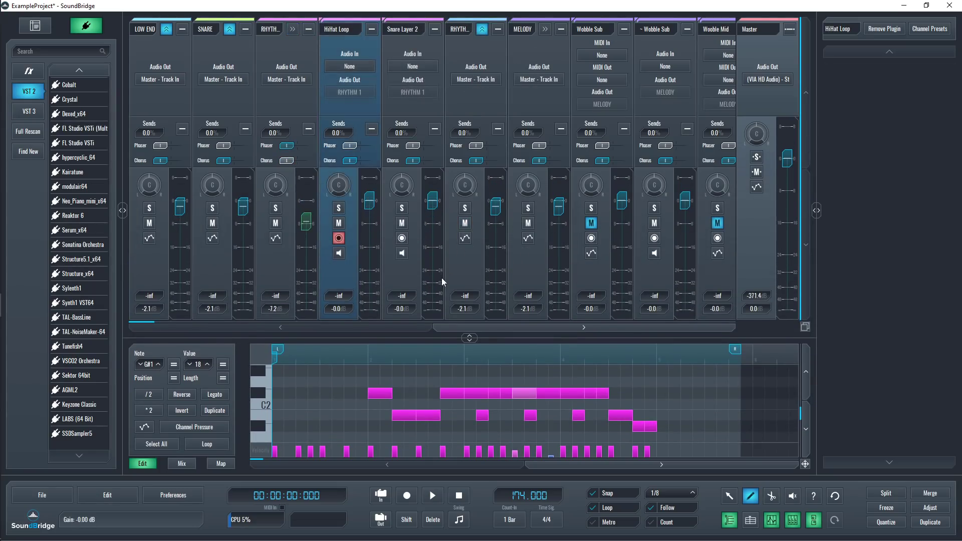
left_click_drag(471, 339, 478, 206)
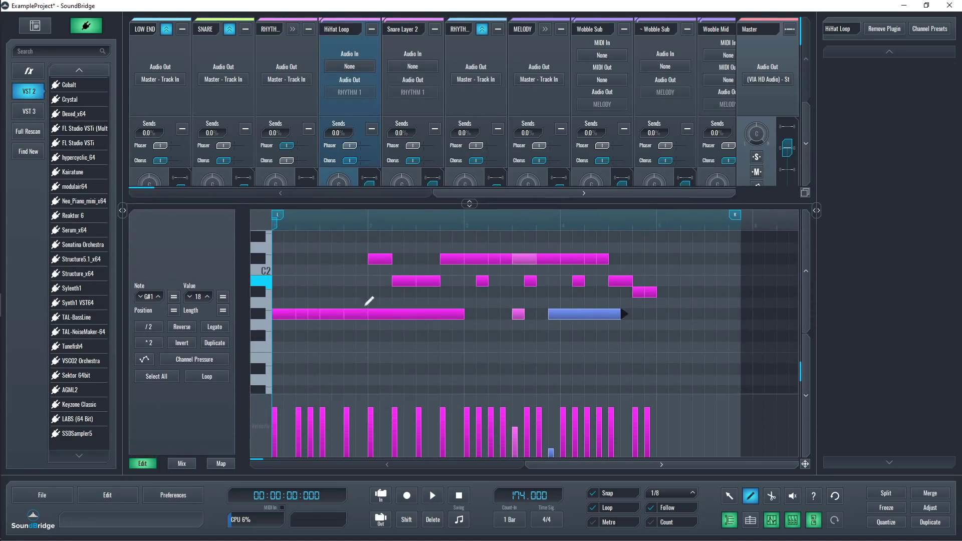
left_click(182, 464)
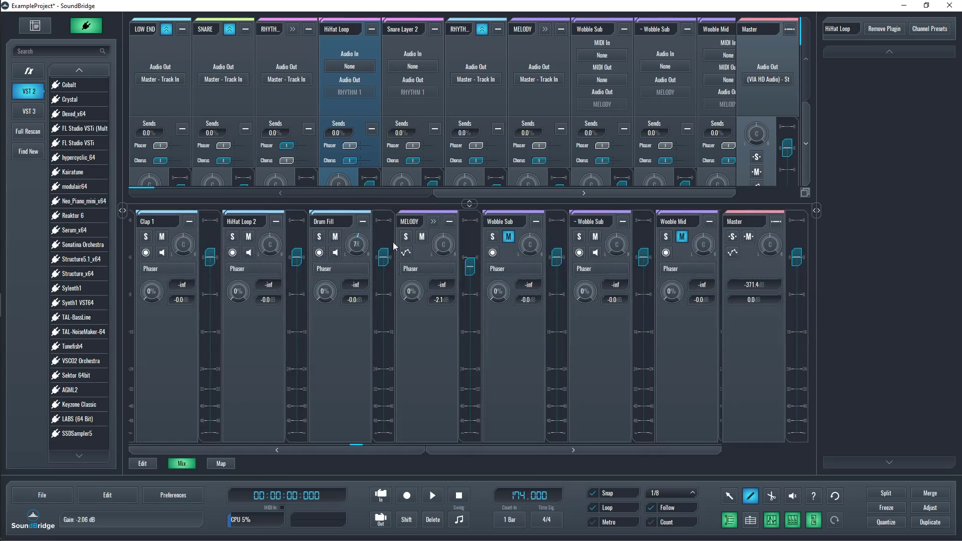
left_click_drag(470, 203, 470, 295)
left_click(750, 522)
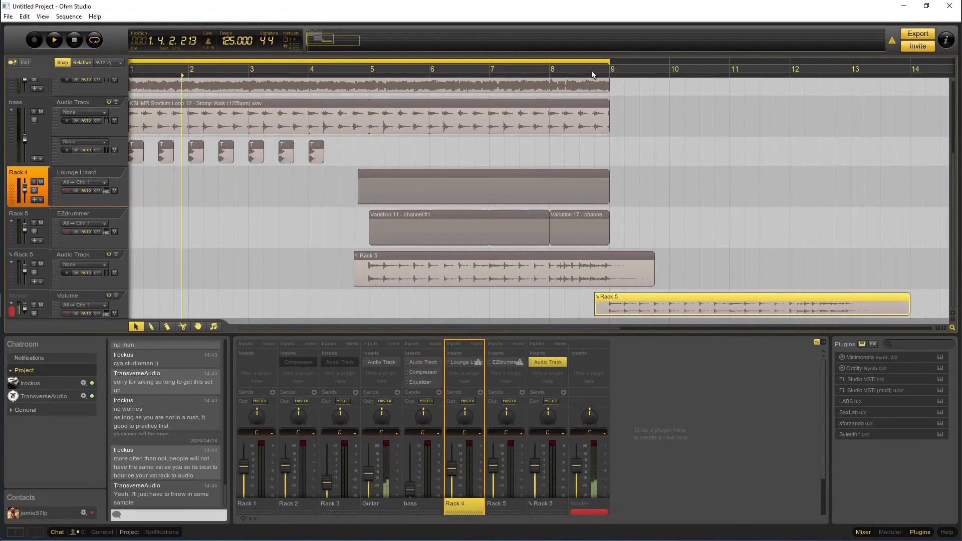
- Select the KSHMR Stadium Loop 12 bass clip and scroll through the track list and chatroom
left_click(589, 125)
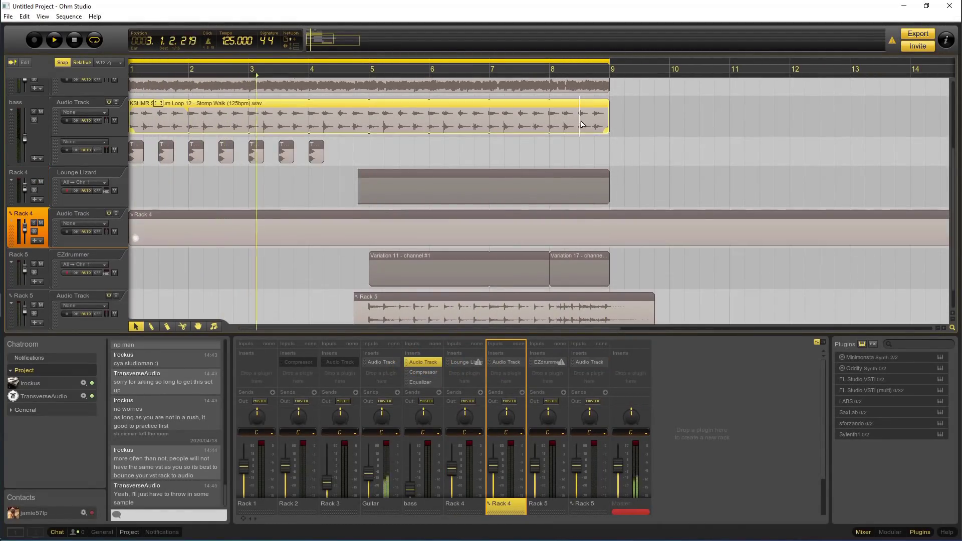
scroll(681, 156, "up", 1)
scroll(688, 166, "up", 3)
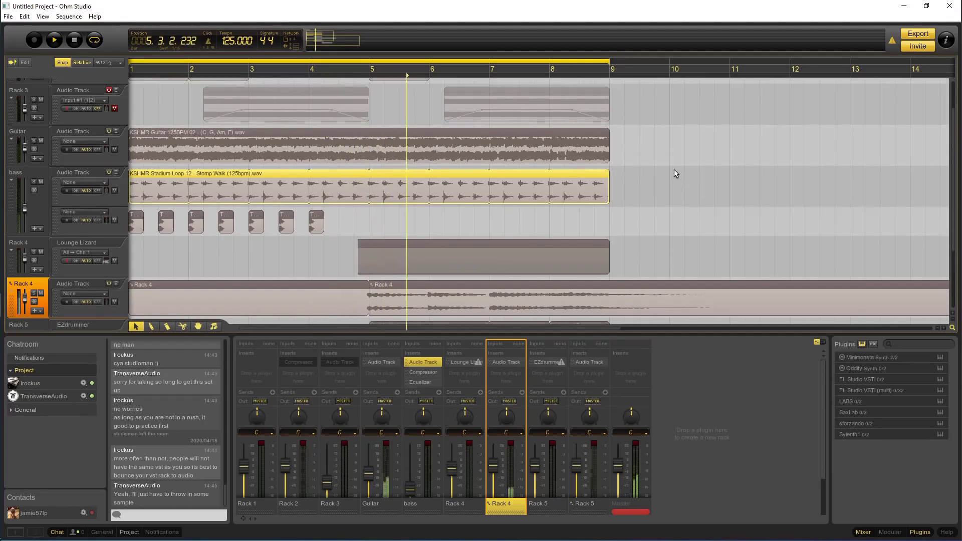
scroll(674, 174, "down", 3)
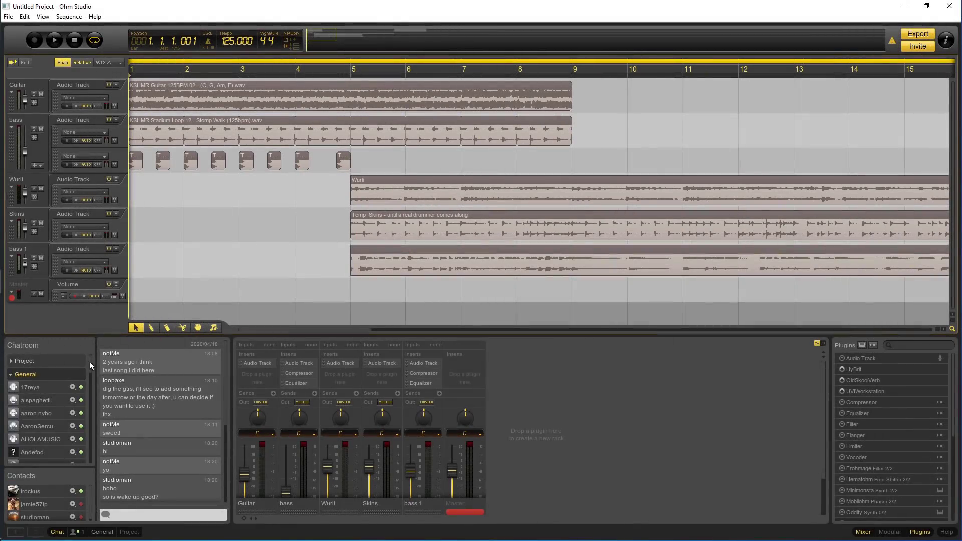
left_click_drag(89, 362, 93, 456)
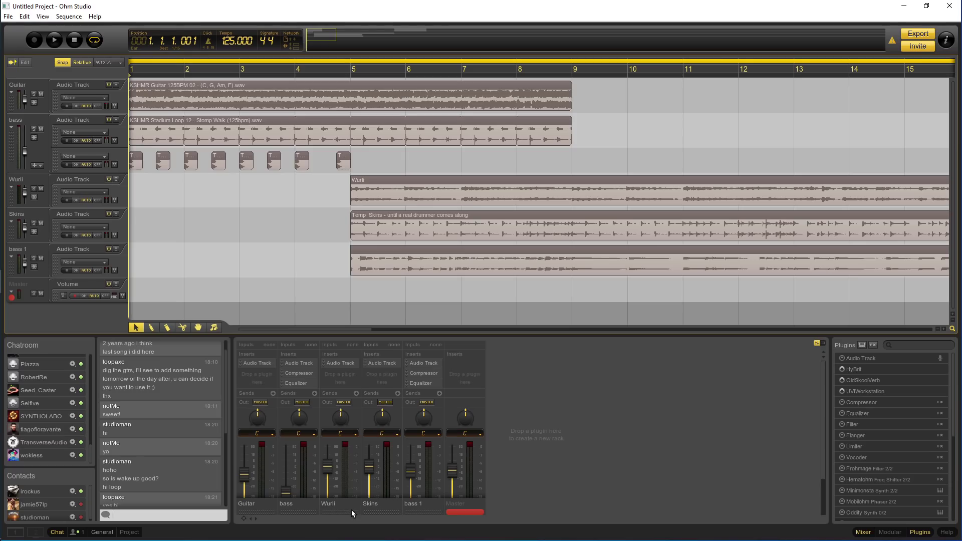
left_click_drag(224, 393, 215, 486)
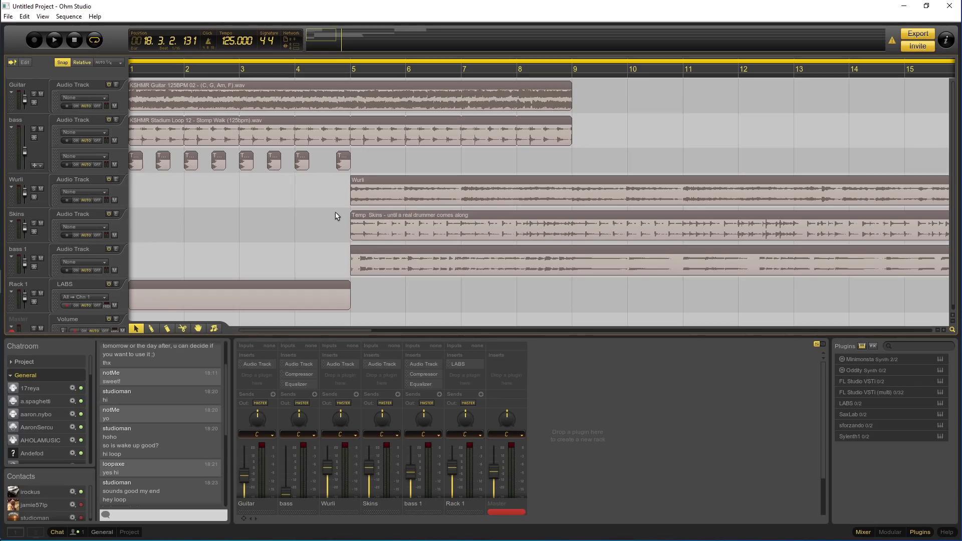
- Fade out the Deep Kick clip's end, extend it to start earlier, and trim the Wurli clip's start
double_click(343, 157)
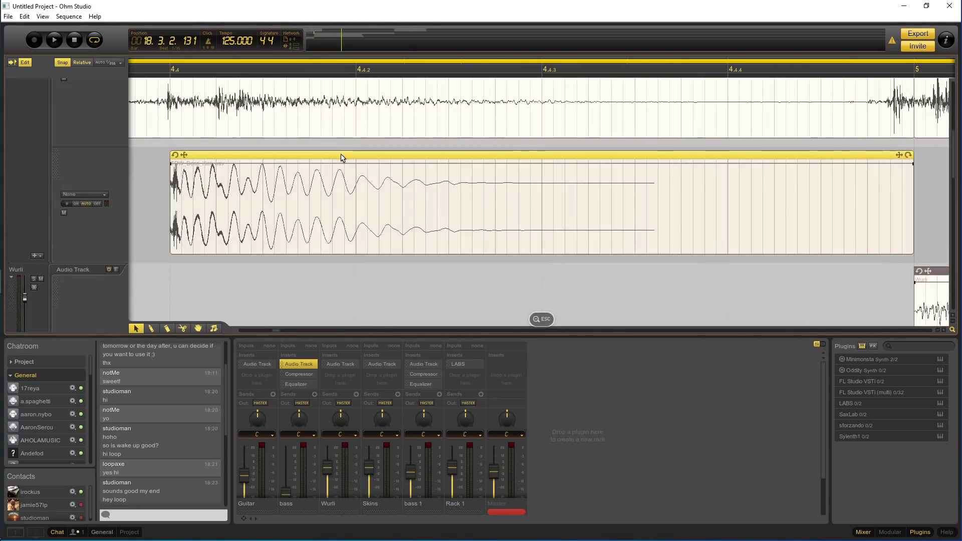
left_click(541, 319)
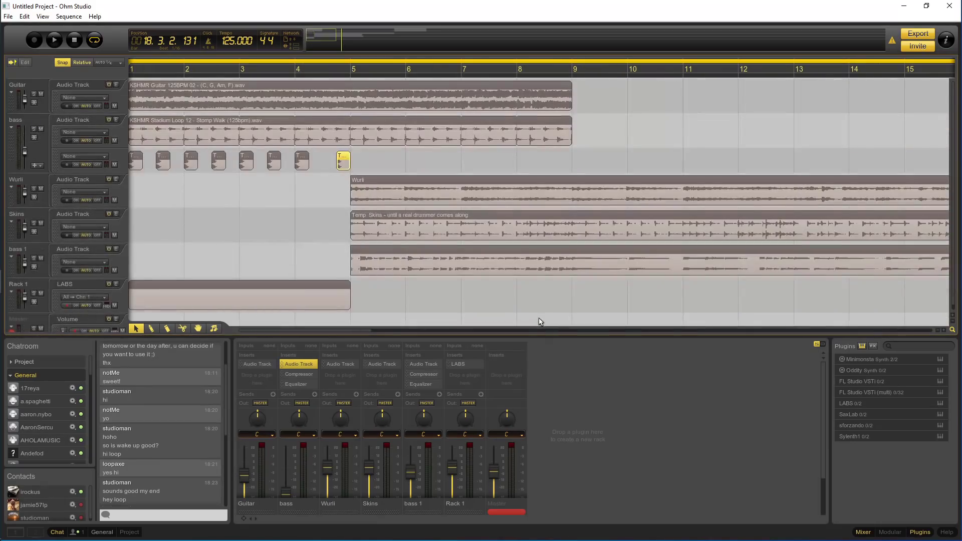
double_click(309, 209)
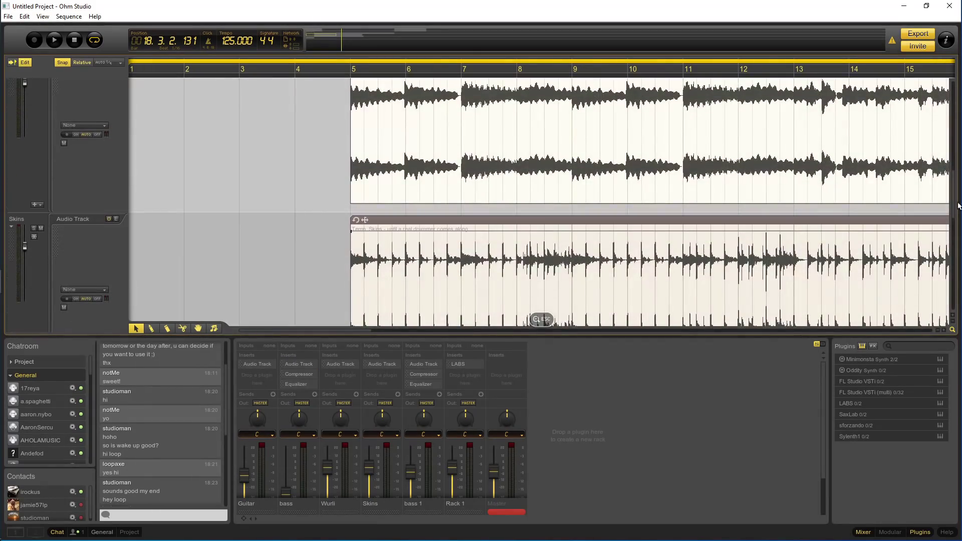
scroll(952, 205, "up", 5)
double_click(342, 159)
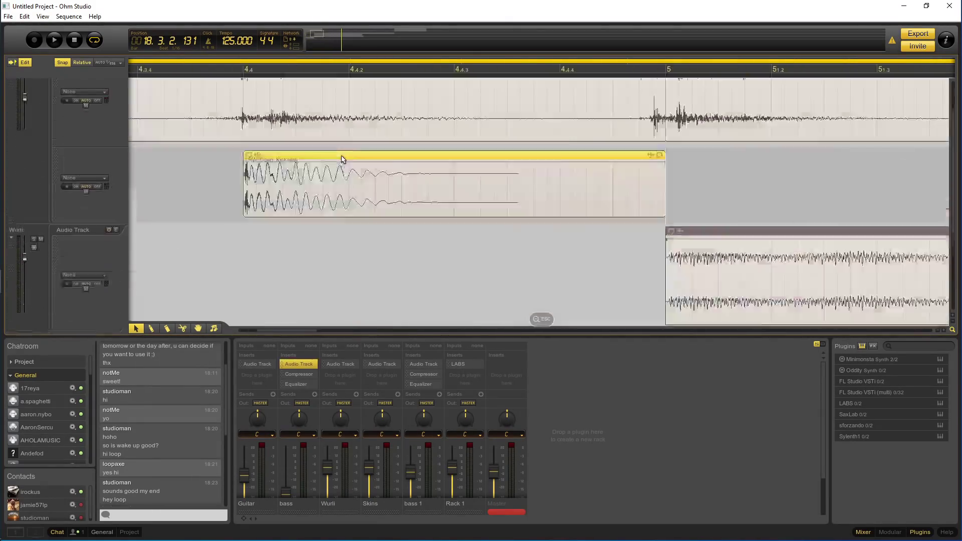
left_click_drag(848, 179, 659, 211)
key("Escape")
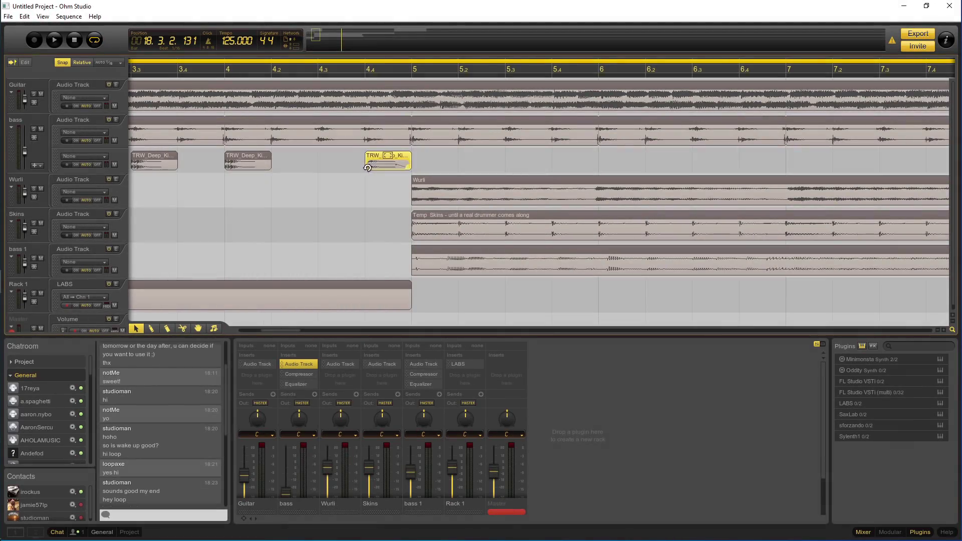
mouse_move(367, 168)
left_mouse_down()
mouse_move(282, 167)
mouse_move(551, 160)
mouse_move(368, 161)
left_mouse_up()
left_click_drag(414, 188, 228, 182)
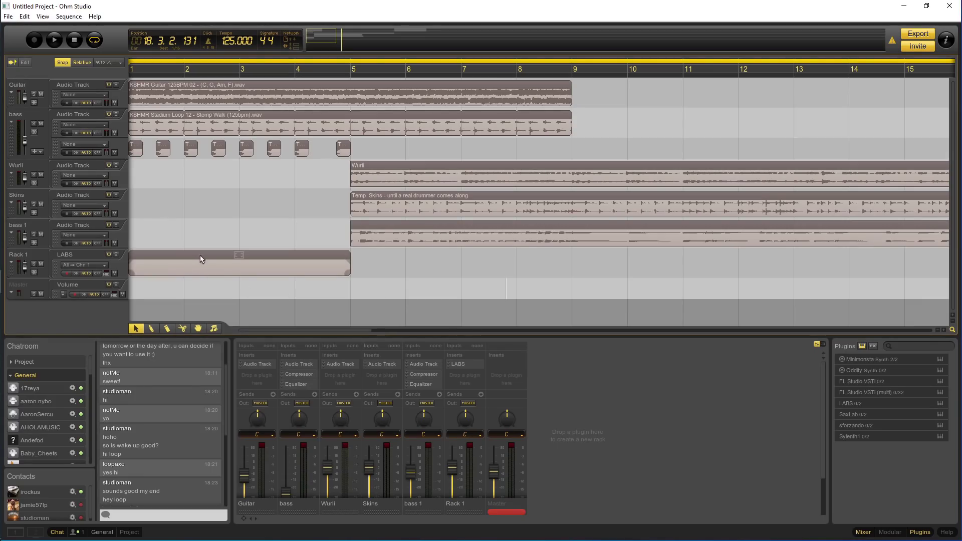
- Draw a G2 note and a C3 note in the Rack 1 clip and adjust their velocities
double_click(239, 259)
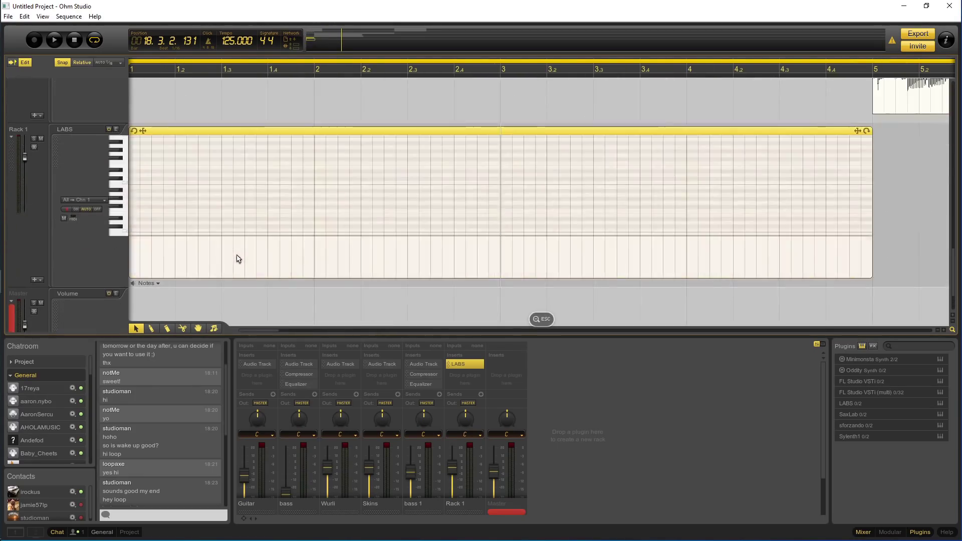
left_click(151, 328)
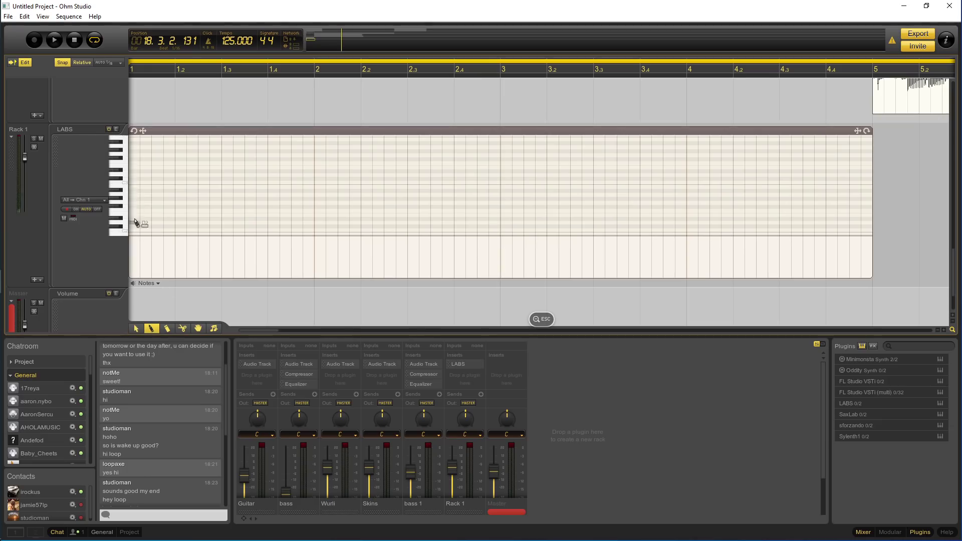
mouse_move(133, 203)
left_mouse_down()
mouse_move(212, 204)
mouse_move(288, 177)
mouse_move(408, 167)
left_mouse_up()
left_click_drag(409, 184, 501, 184)
key("1")
left_click_drag(409, 264, 362, 239)
left_click(315, 260)
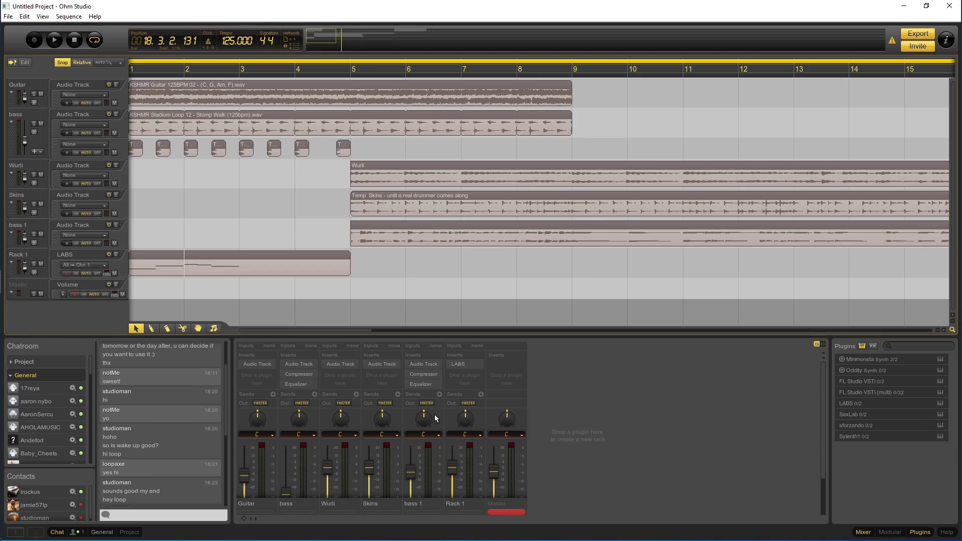
- Add LABS as a new Rack 2 and rearrange the Rack 2, Wurli and Rack 1 devices in the modular view
left_click_drag(852, 404, 581, 447)
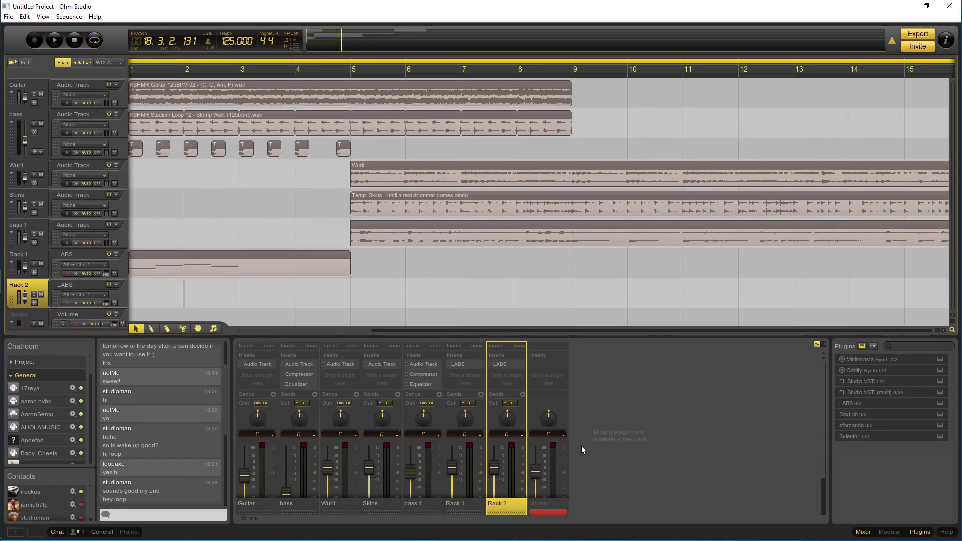
left_click(824, 345)
left_click_drag(667, 354, 662, 402)
left_click_drag(401, 354, 332, 392)
left_click_drag(529, 353, 485, 369)
left_click(445, 452)
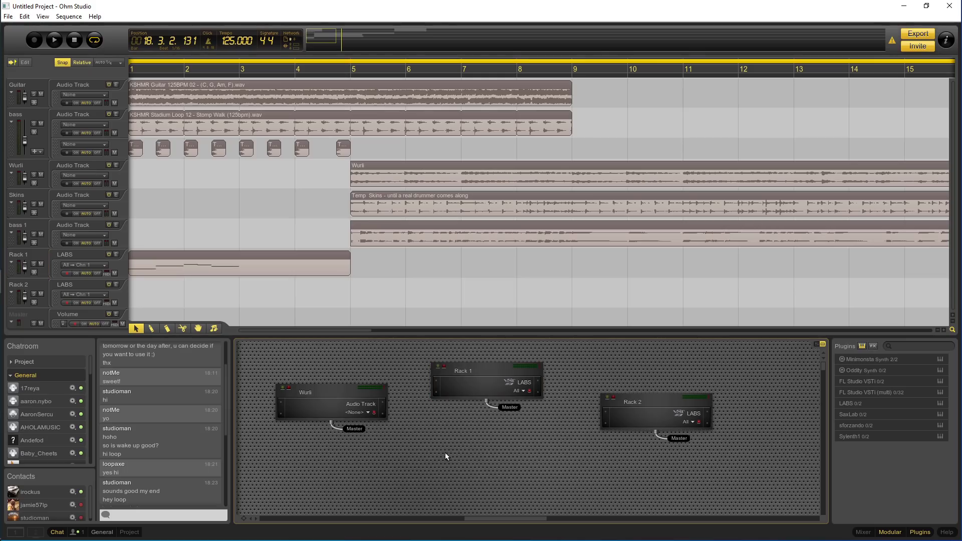
- Add an empty Rack 3, then select the Rack 1 and bass clips to locate their devices
right_click(445, 452)
left_click(501, 458)
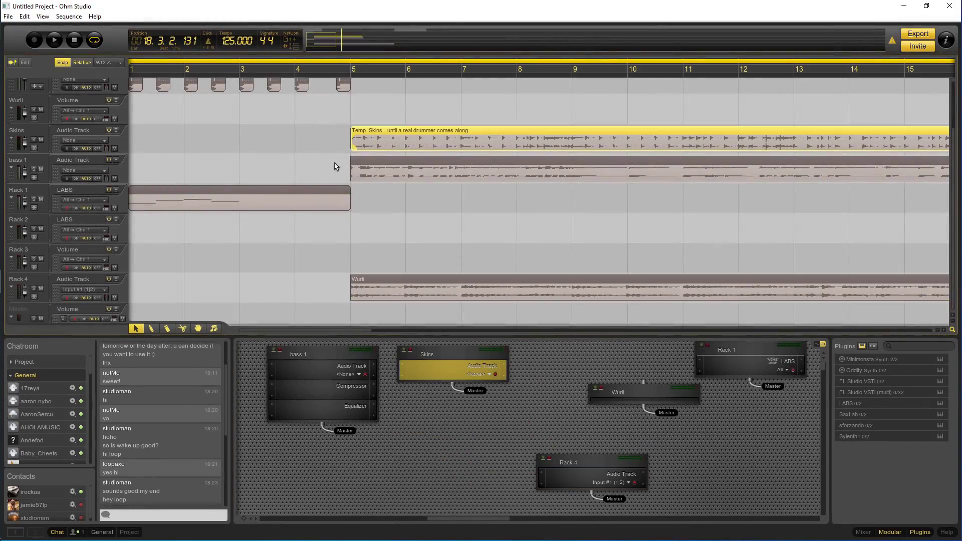
left_click(299, 190)
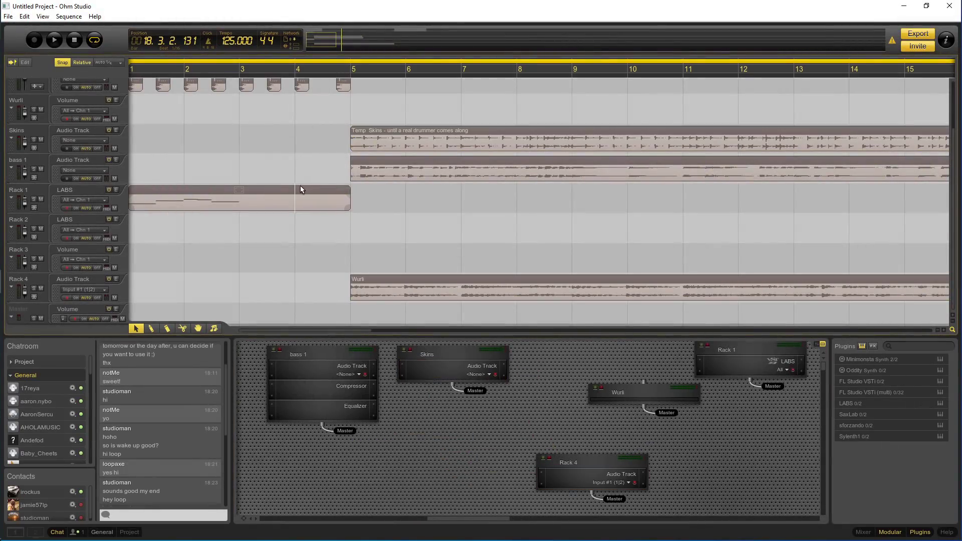
scroll(386, 215, "up", 1)
scroll(386, 215, "up", 1)
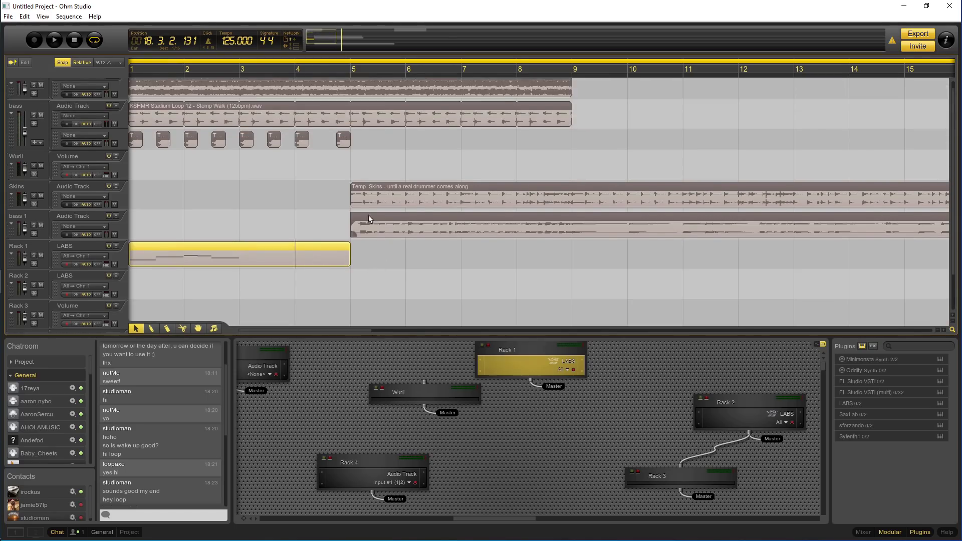
left_click(357, 116)
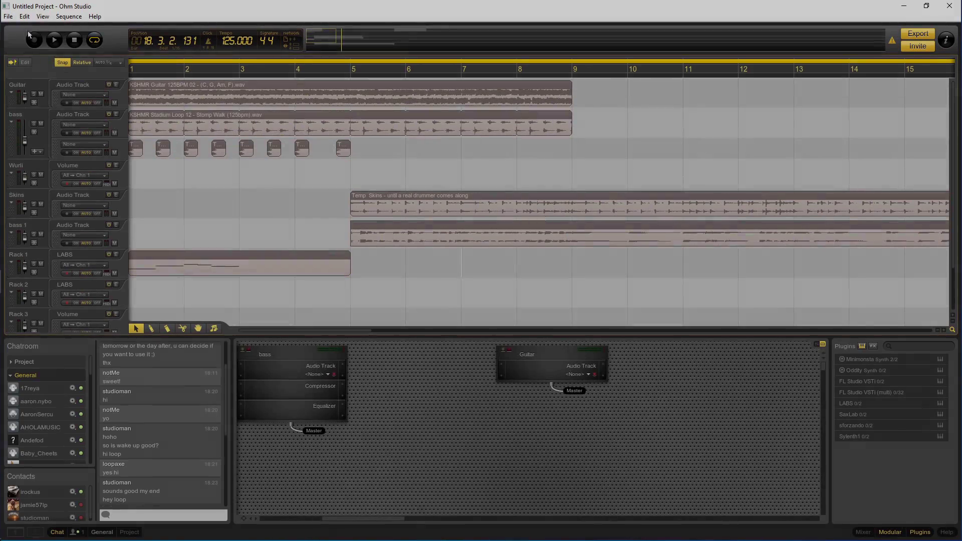
- In Export Audio, review sample formats and bit rates, then choose Export to Disk and recheck formats
left_click(8, 16)
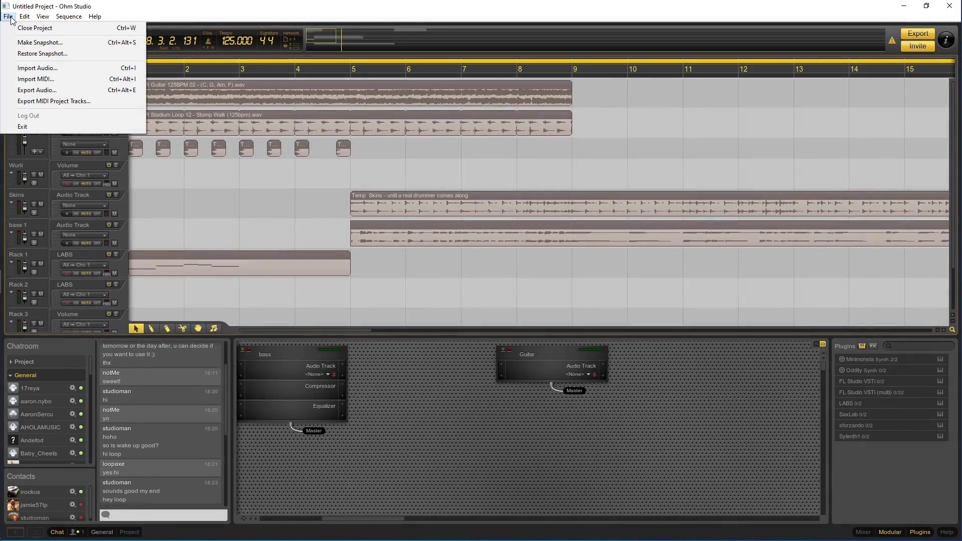
left_click(32, 91)
left_click(499, 247)
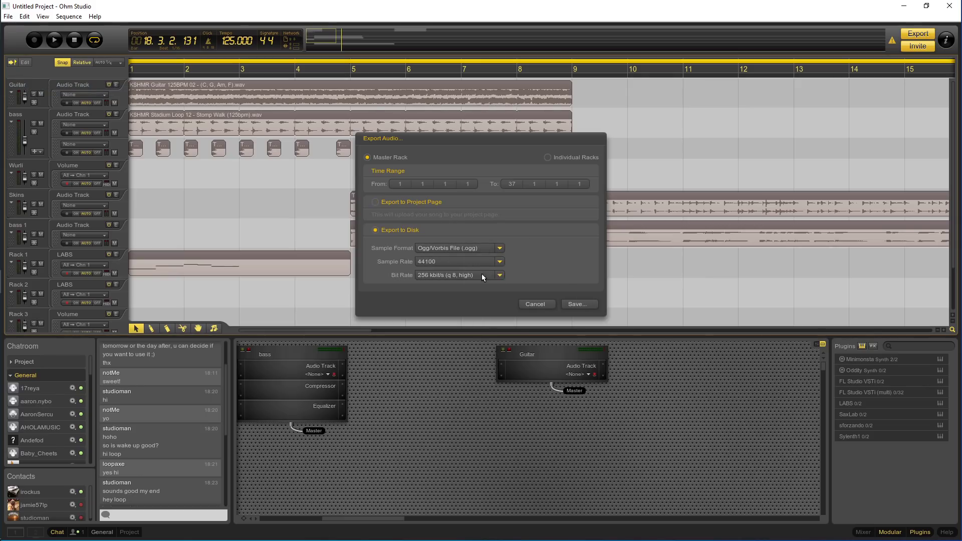
left_click(483, 276)
left_click(536, 304)
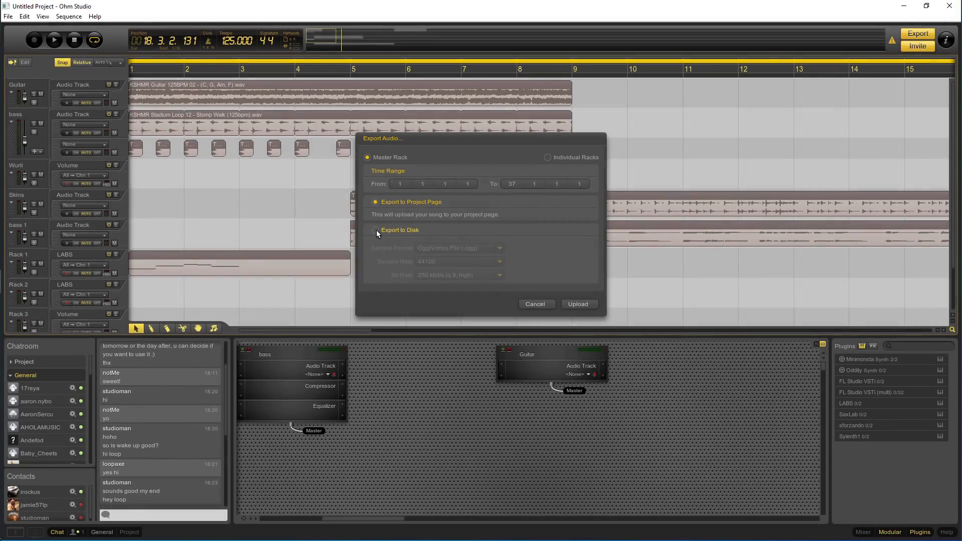
left_click(376, 230)
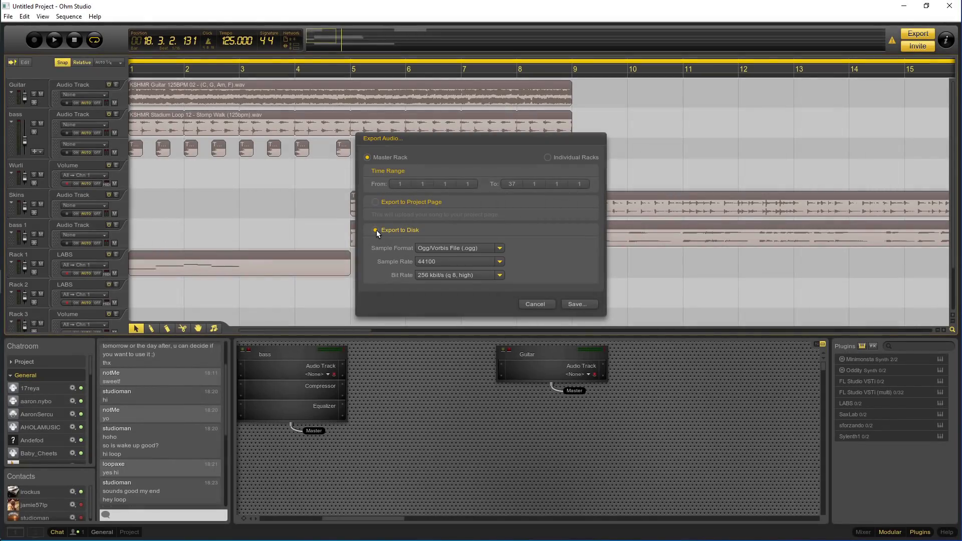
left_click(465, 250)
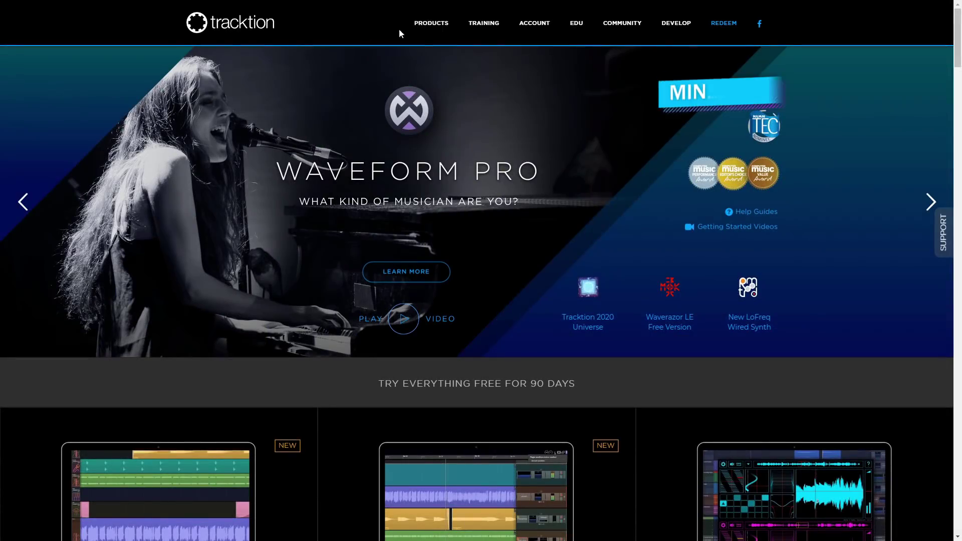
- Go to PRODUCTS > DAW > WAVEFORM FREE on the Tracktion site and scroll down the page
mouse_move(434, 28)
mouse_move(440, 66)
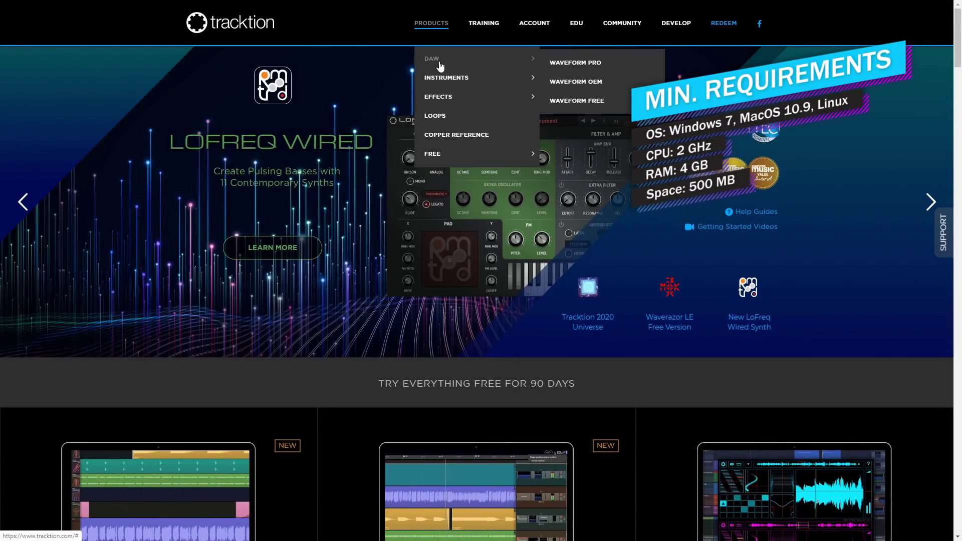
left_click(579, 67)
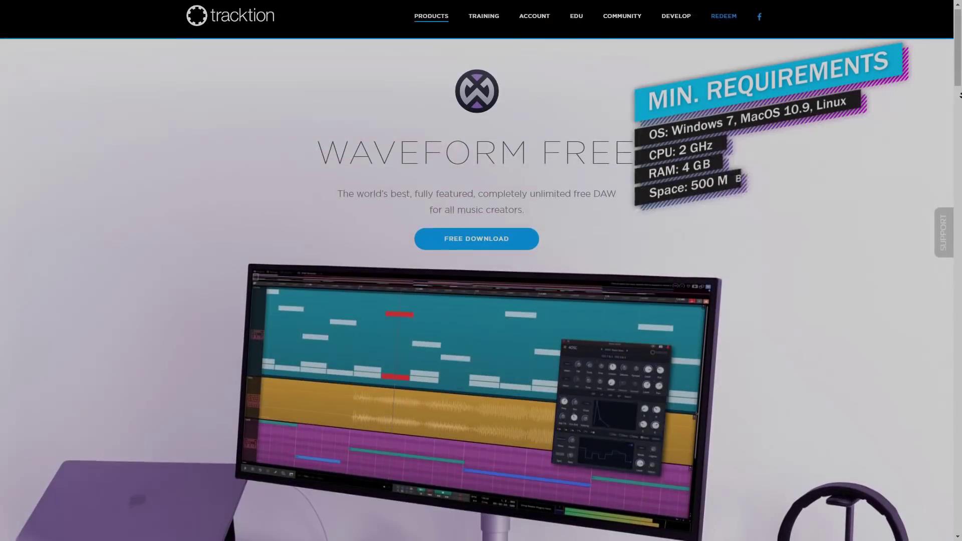
scroll(481, 271, "down", 3)
scroll(960, 109, "down", 8)
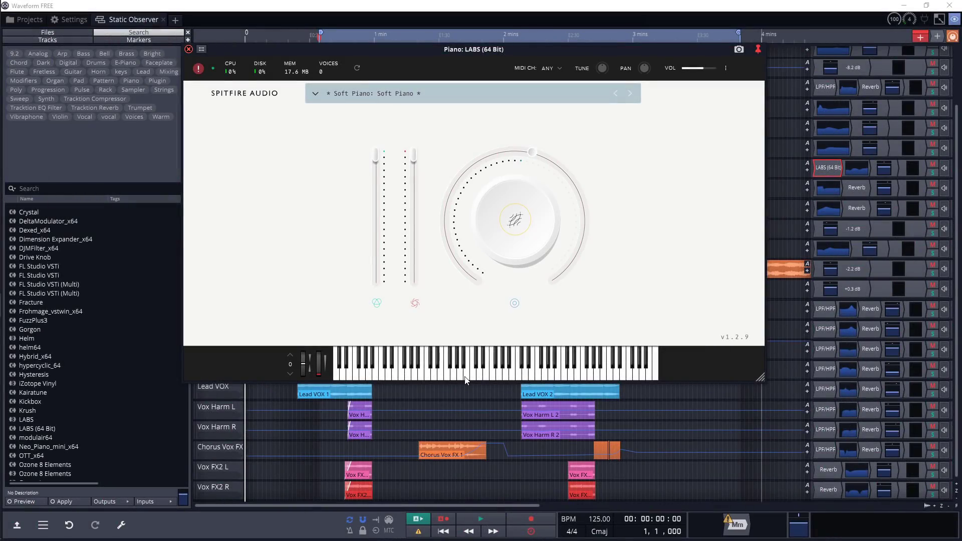
- Play three notes on the LABS Soft Piano's on-screen keyboard
left_click(468, 381)
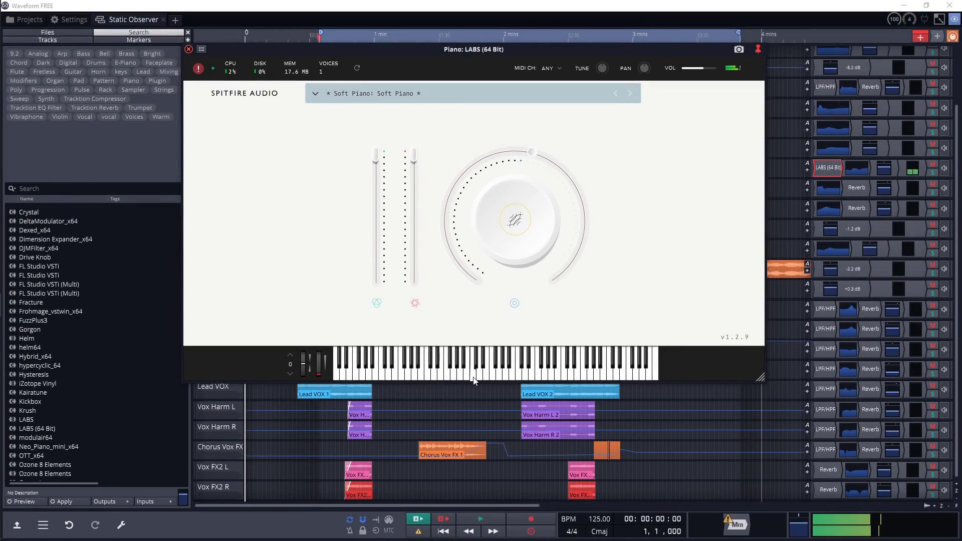
left_click(500, 377)
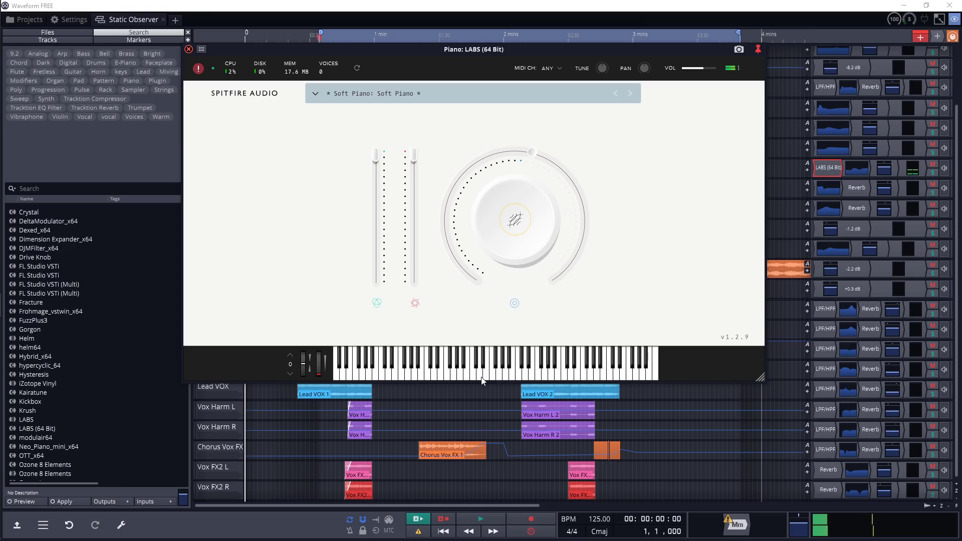
left_click(480, 382)
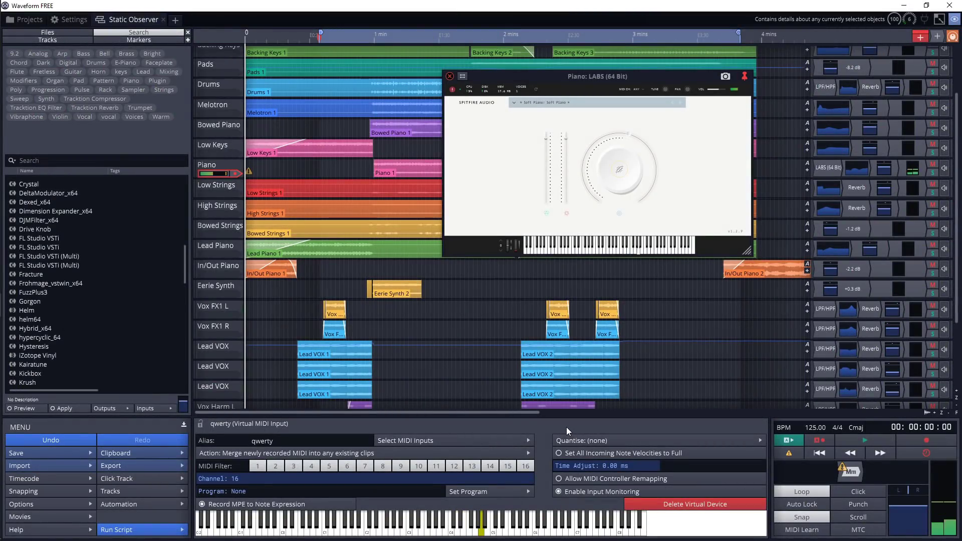
- Play D, E, F, A notes and an E-G-A chord on the qwerty virtual MIDI keyboard
key("s")
key("d")
key("f")
key("h")
key("j")
key("d")
key("g")
key("h")
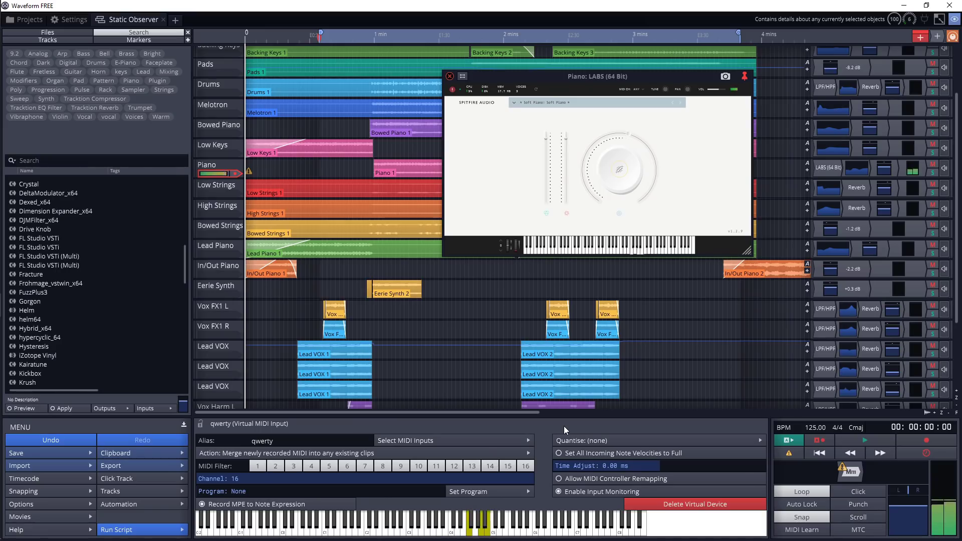
key("j")
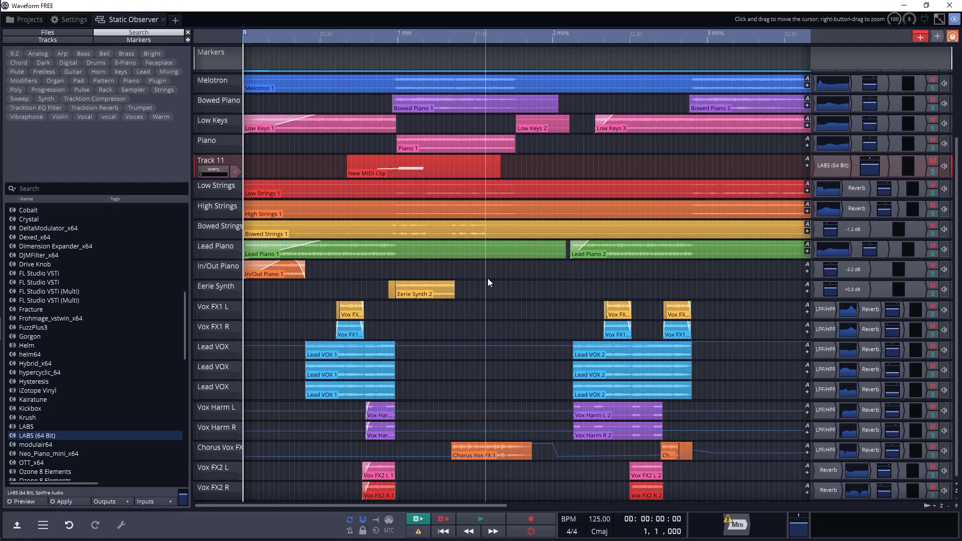
- Move the New MIDI Clip slightly later and render it onto the In/Out Piano track, confirming both prompts
mouse_move(456, 159)
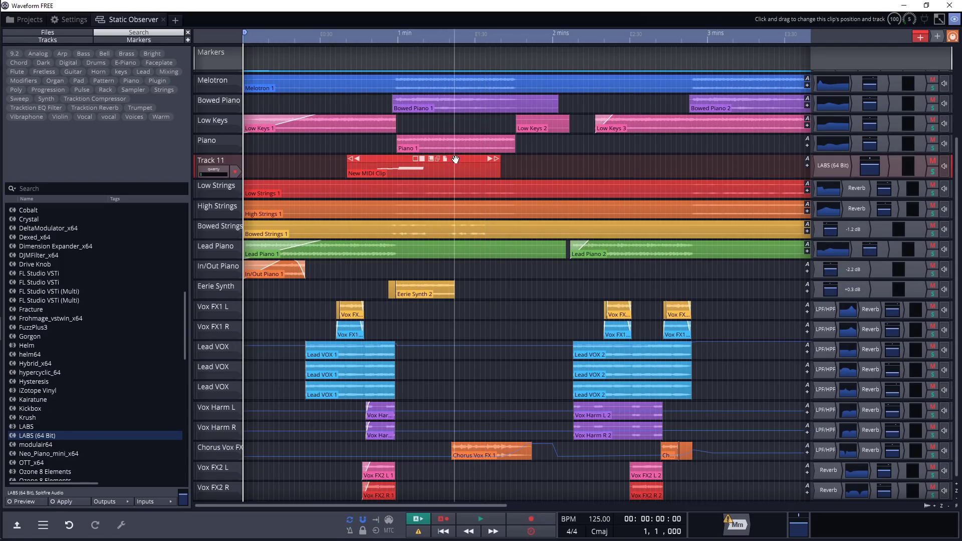
mouse_move(416, 159)
left_mouse_down()
mouse_move(432, 157)
mouse_move(398, 158)
mouse_move(431, 158)
left_mouse_up()
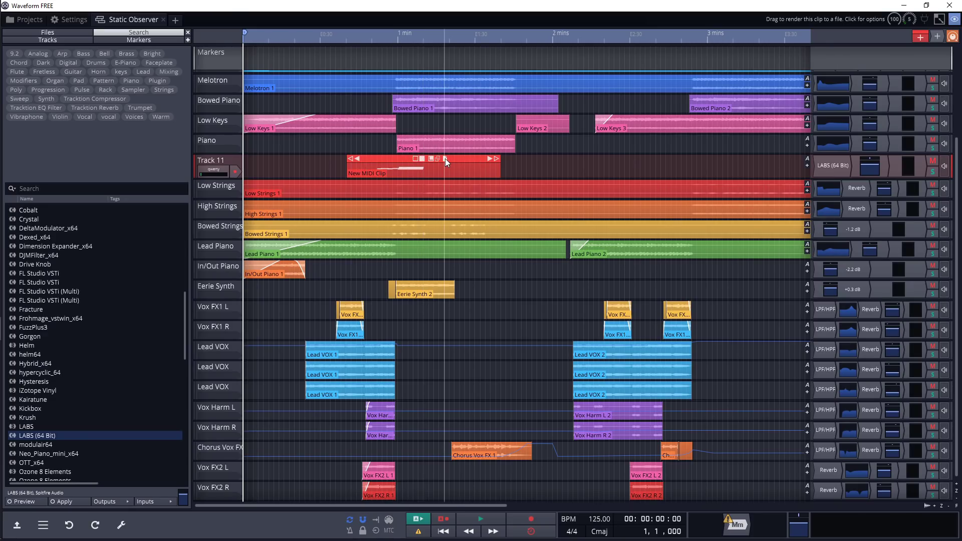
left_click_drag(445, 158, 577, 165)
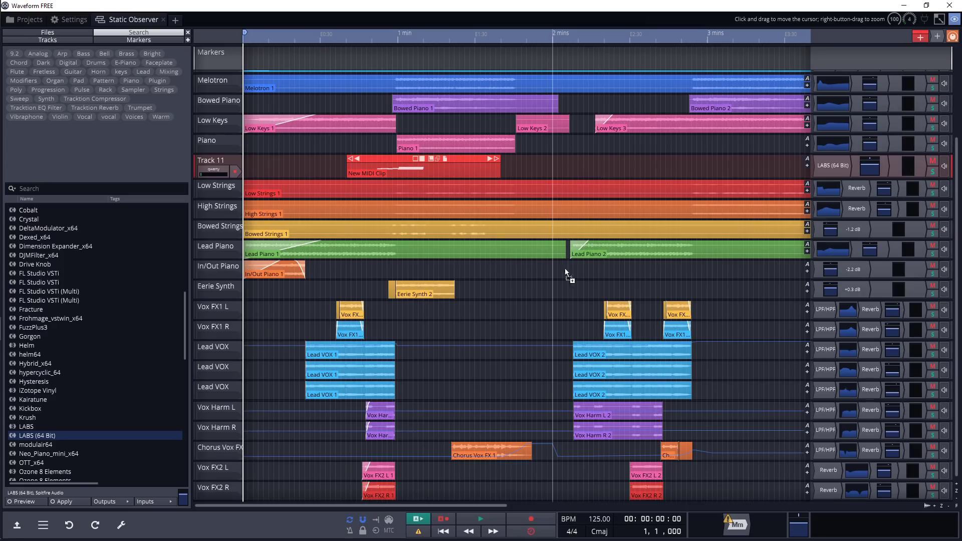
left_click_drag(566, 270, 555, 274)
left_click(486, 312)
left_click(512, 301)
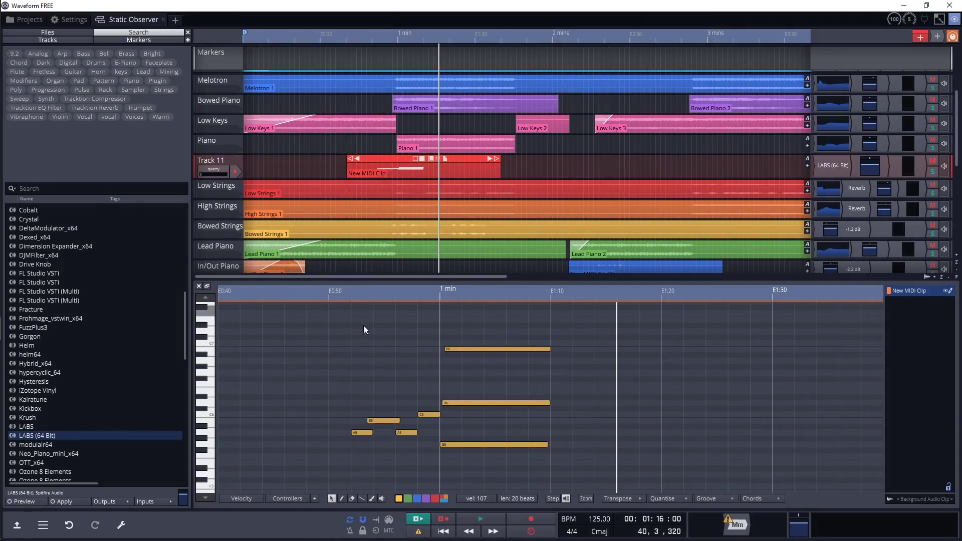
- Draw a high E7 note in the New MIDI Clip and raise its velocity
left_click(340, 498)
left_click(532, 320)
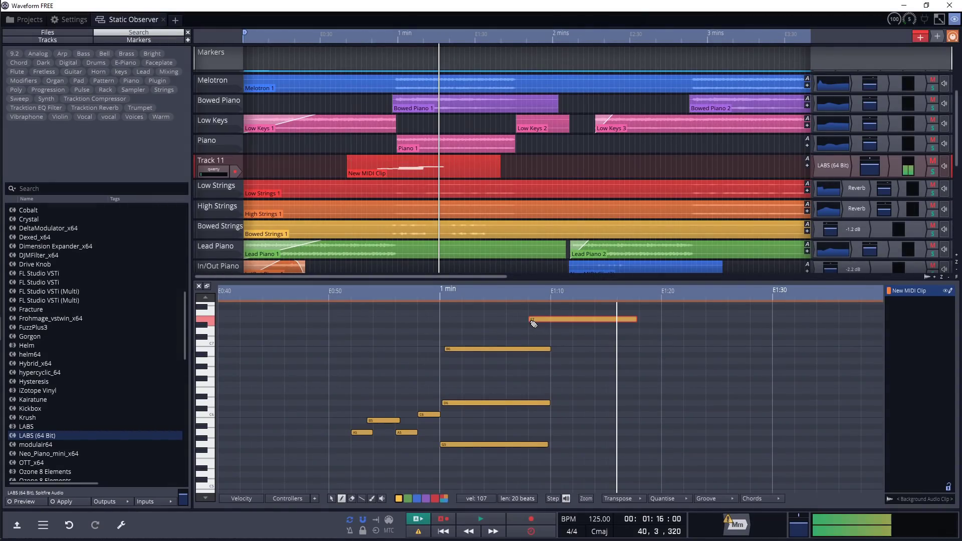
left_click_drag(533, 323, 446, 330)
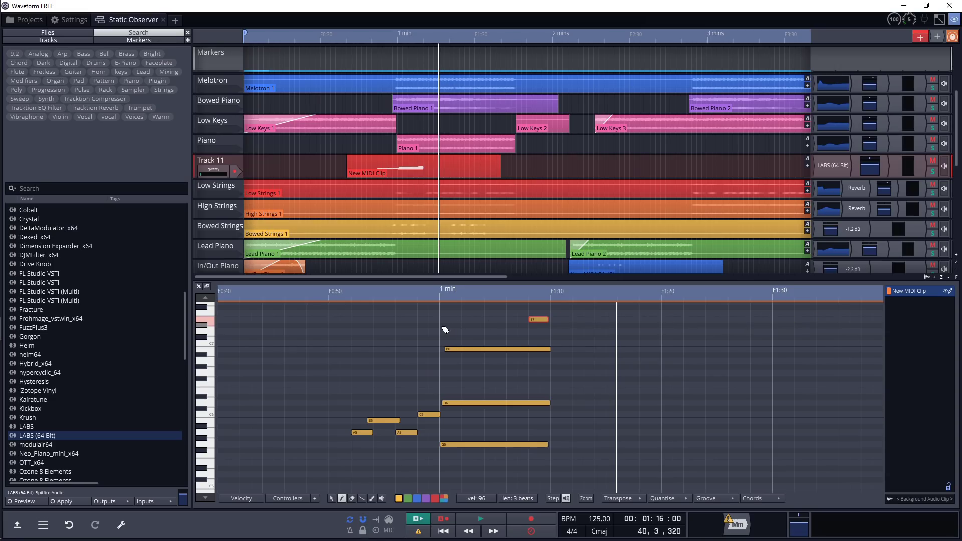
- Turn the low B5, A5 and C6 notes into chords, making A5 a Minor Sixth chord
left_click_drag(389, 373, 430, 450)
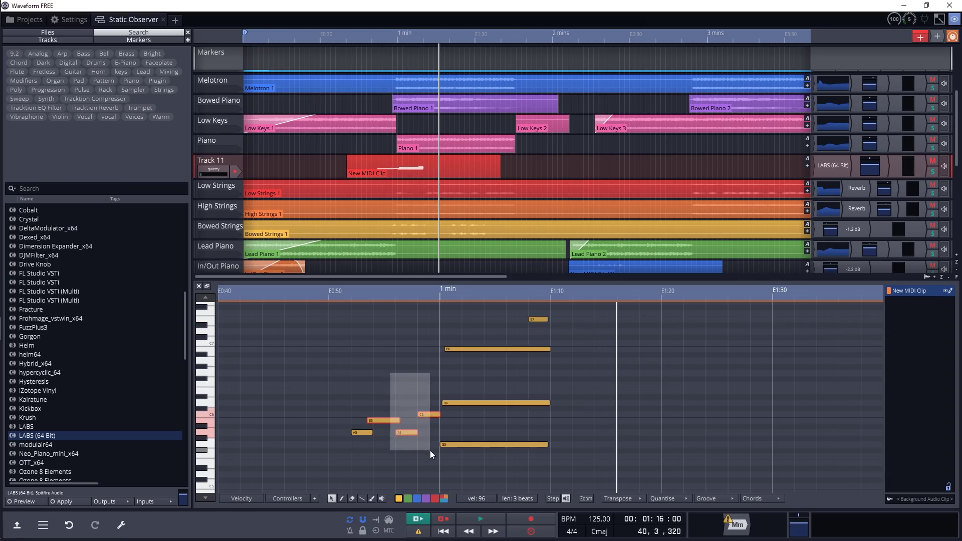
left_click(771, 500)
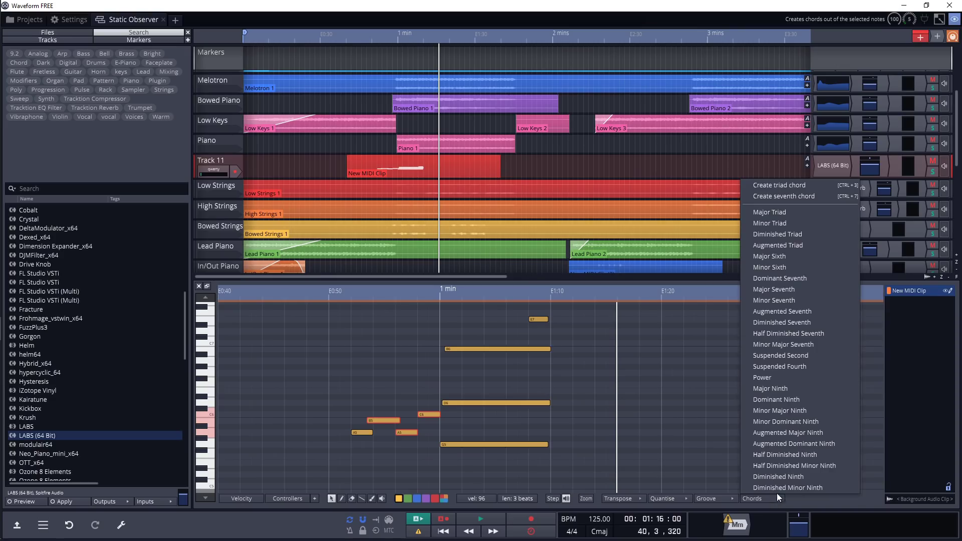
left_click(787, 477)
left_click_drag(312, 398, 365, 446)
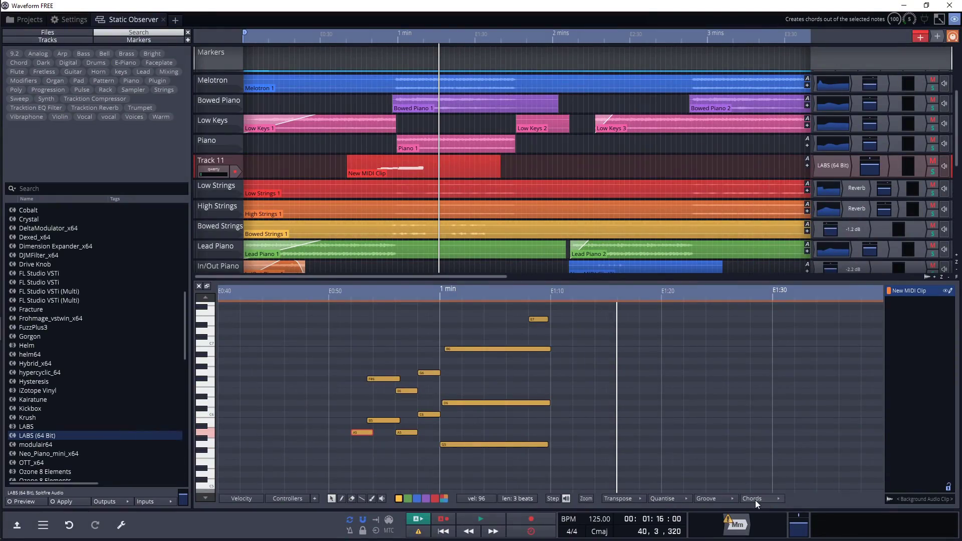
left_click(756, 501)
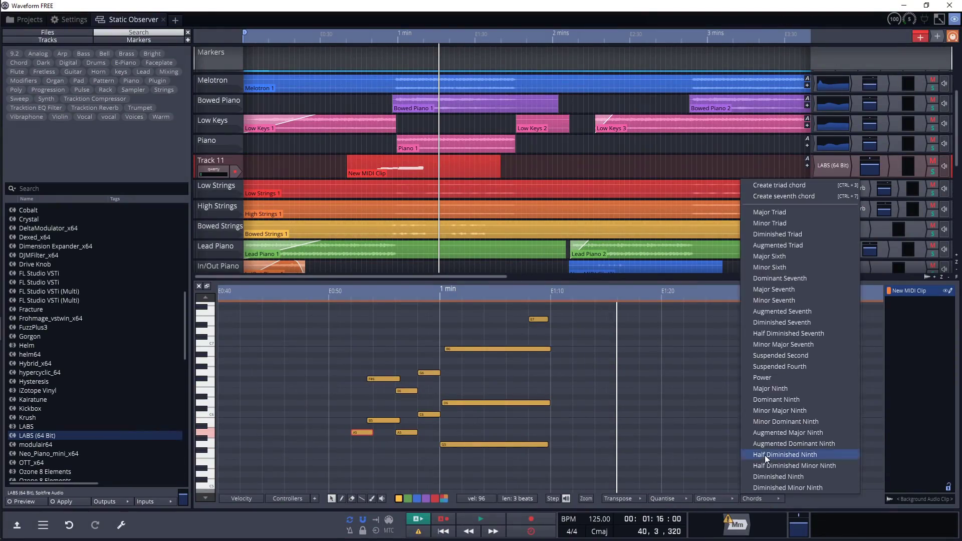
left_click(773, 266)
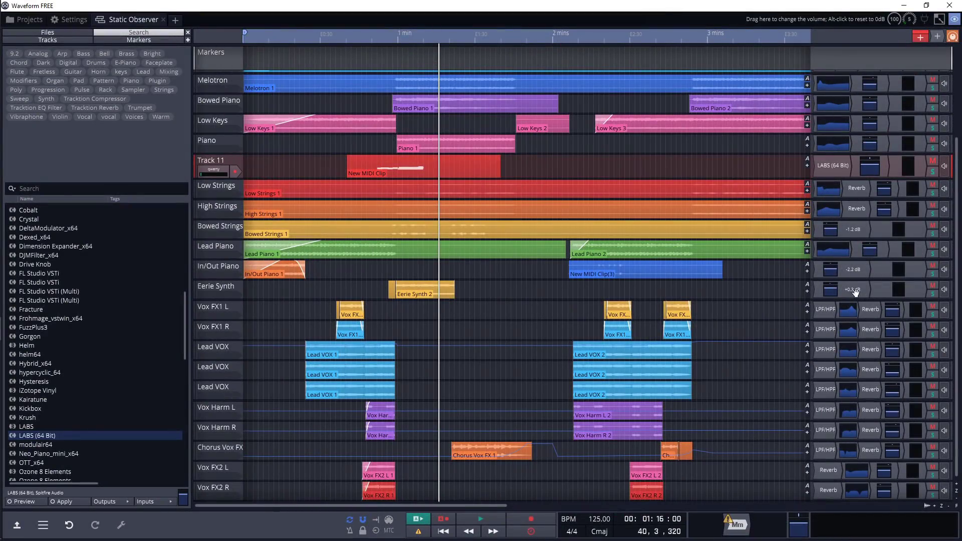
- Lower the Bowed Strings volume and cut Lead Piano's EQ mid band by 3 dB near 5.7 kHz
left_click_drag(834, 229, 833, 240)
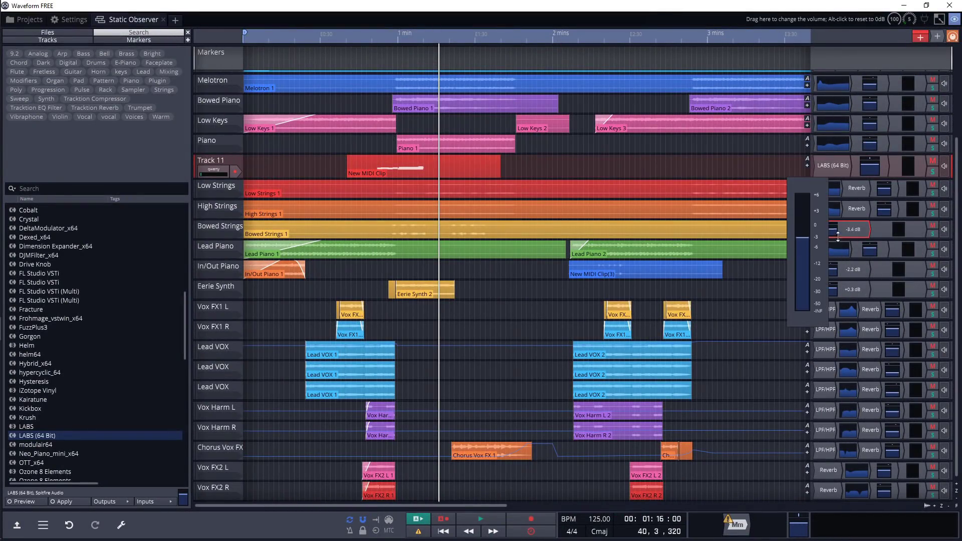
double_click(833, 249)
left_click_drag(229, 63, 458, 181)
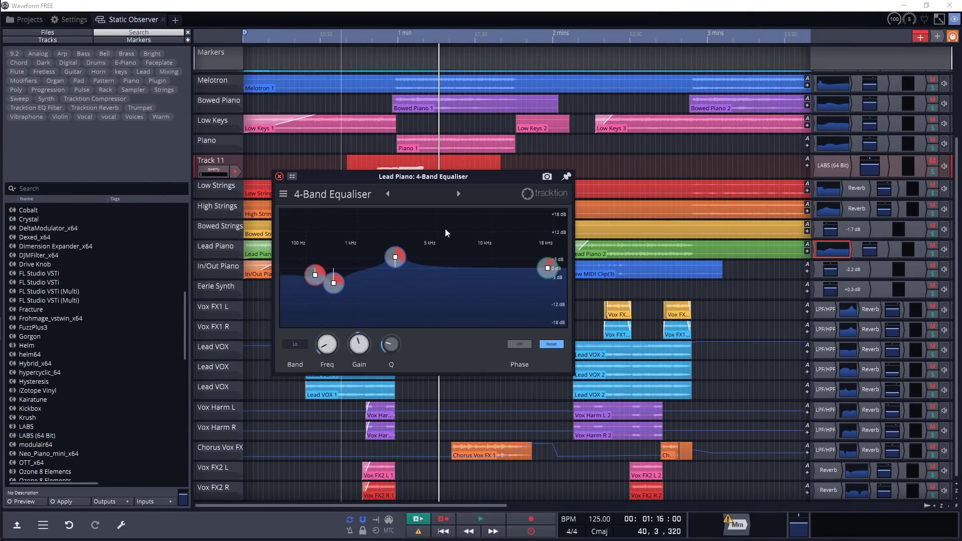
left_click_drag(423, 255, 446, 277)
- Show the mixer panel beneath the arrangement
scroll(446, 276, "up", 3)
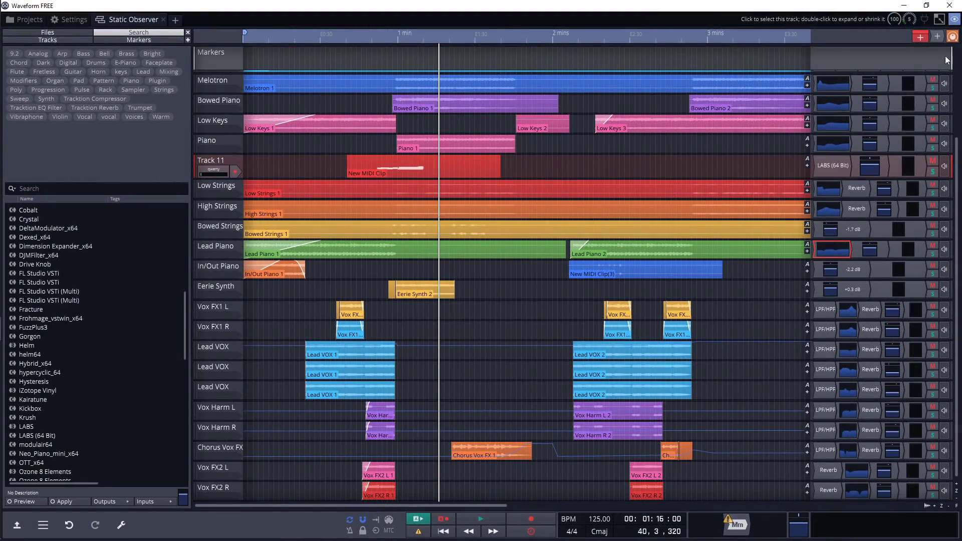
left_click(955, 20)
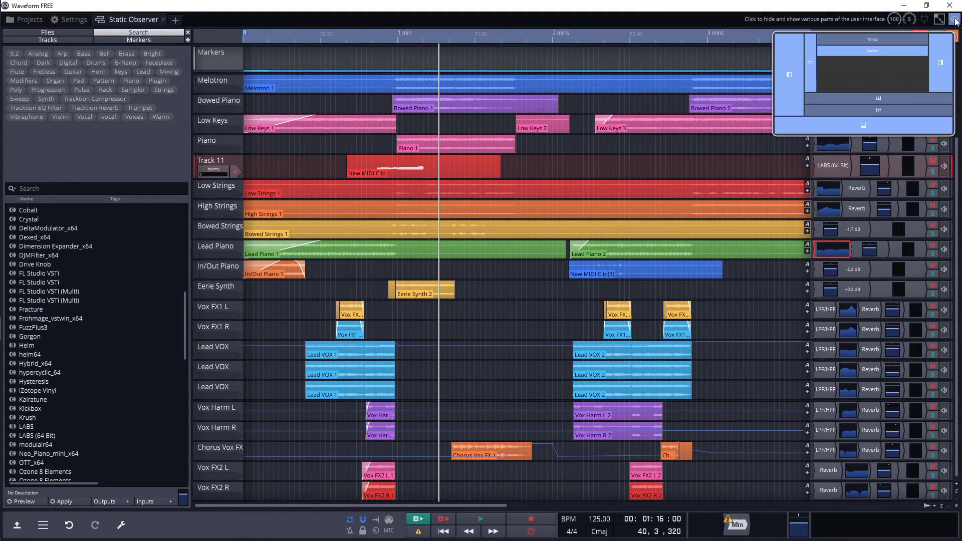
left_click(882, 110)
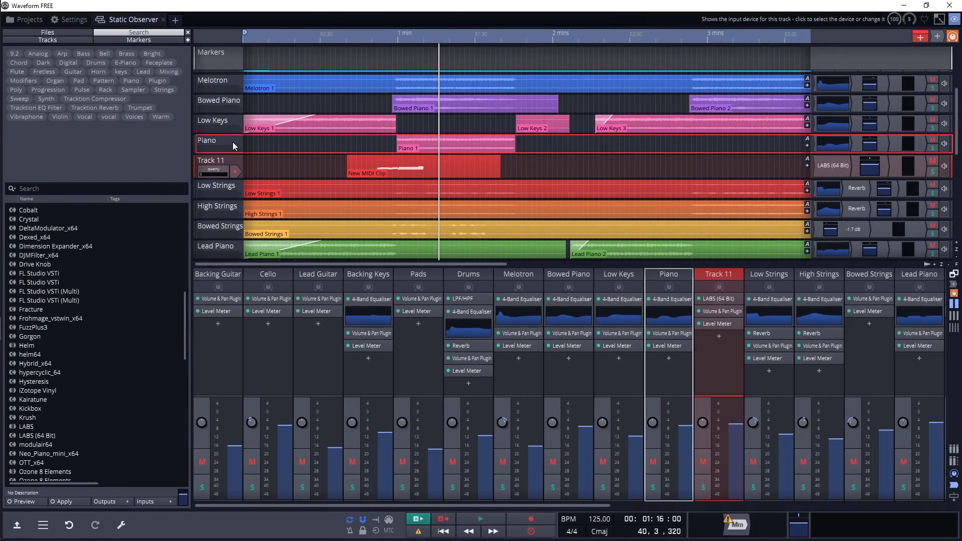
- Create Submix 1 from the Piano track and move Piano and Track 11 into it
right_click(232, 144)
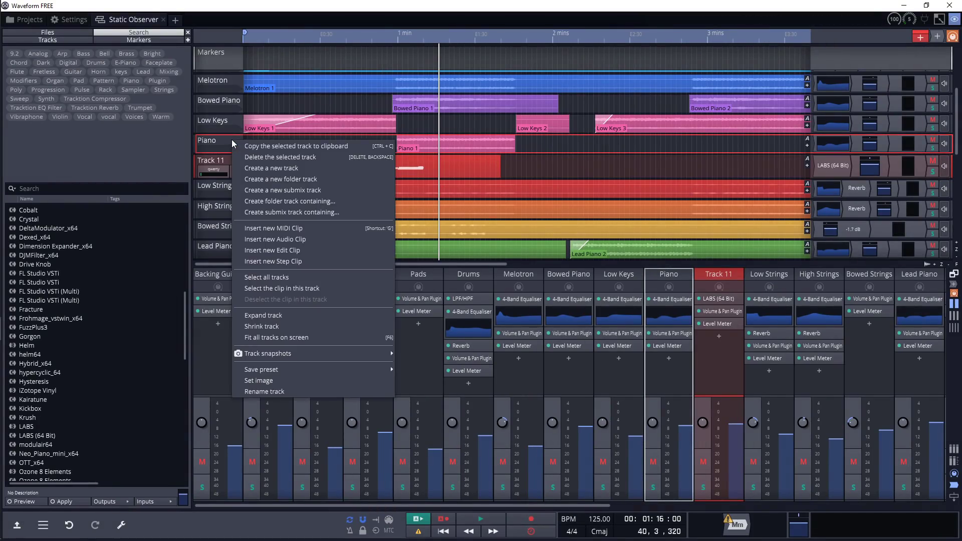
left_click(290, 192)
left_click_drag(237, 142, 227, 167)
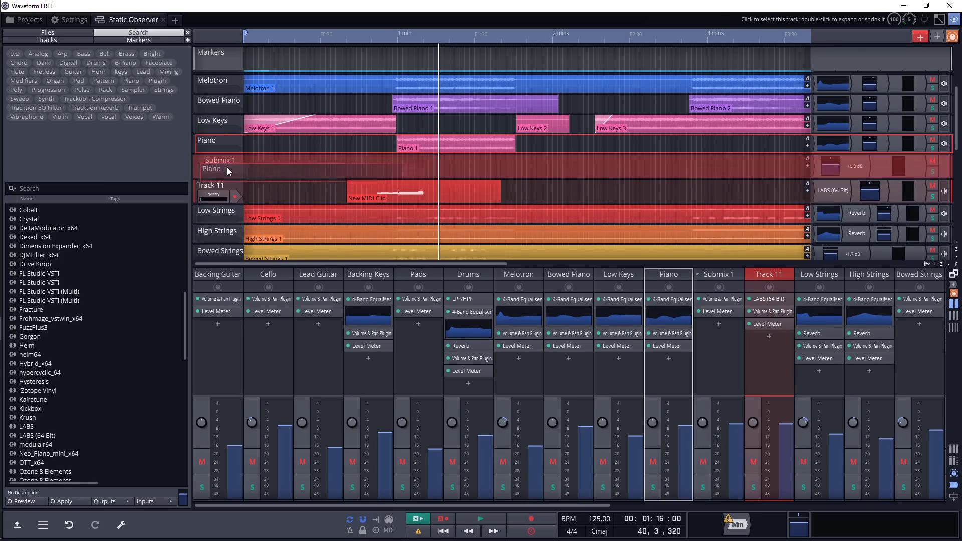
left_click(200, 139)
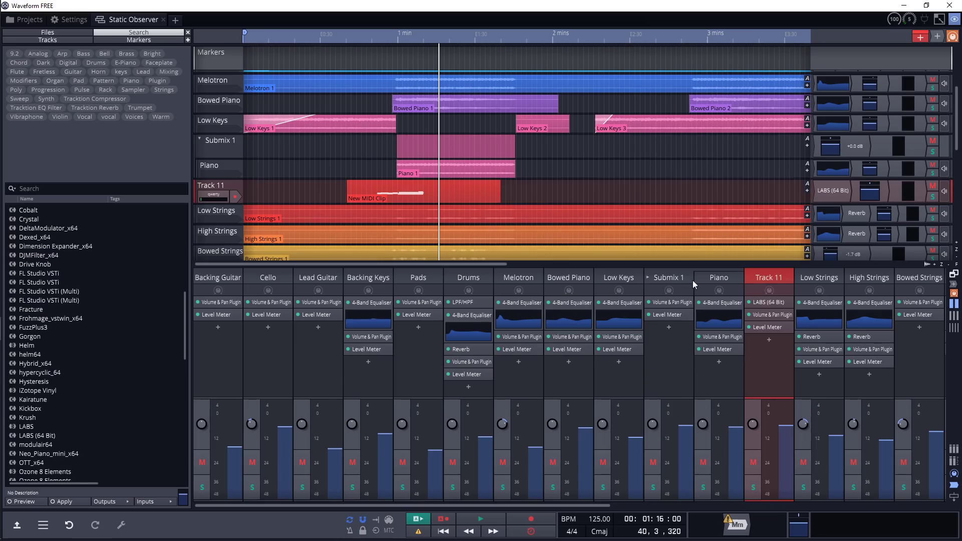
left_click_drag(769, 278, 680, 280)
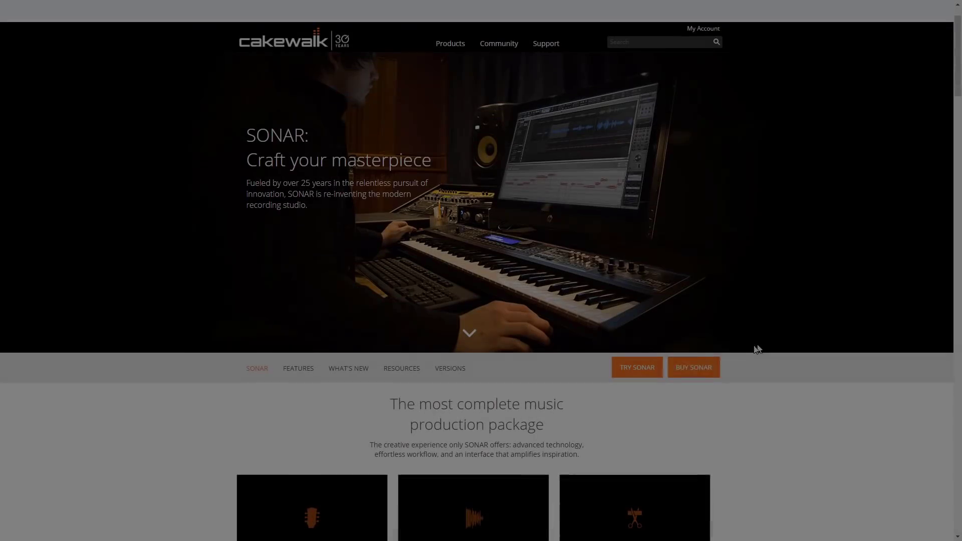
- View the $499.00 SONAR Platinum page, then the Cakewalk by BandLab download section
mouse_move(684, 365)
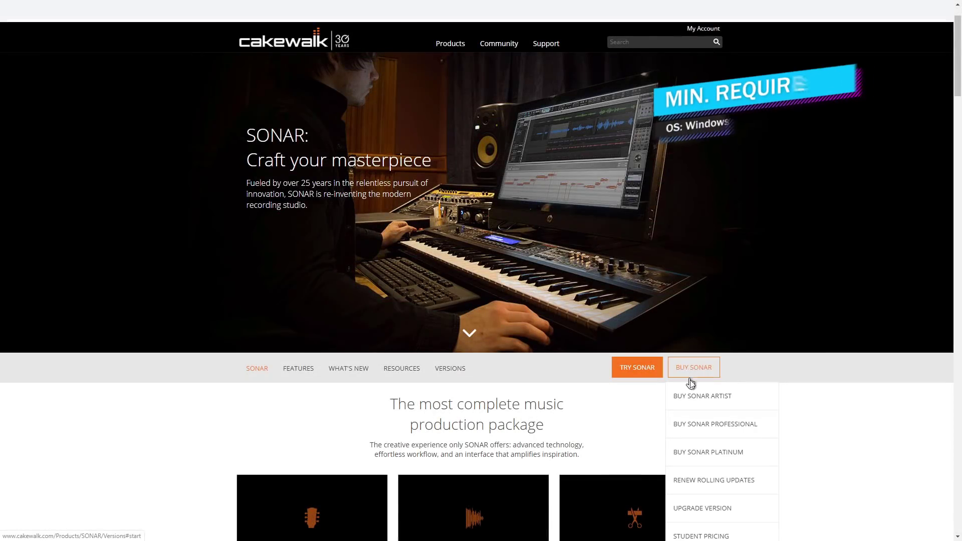
left_click(709, 456)
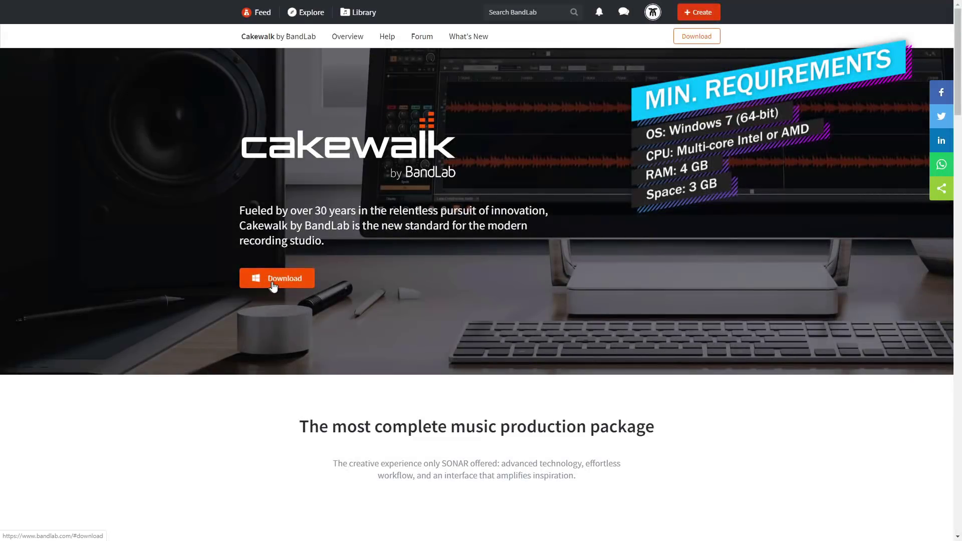
left_click(275, 284)
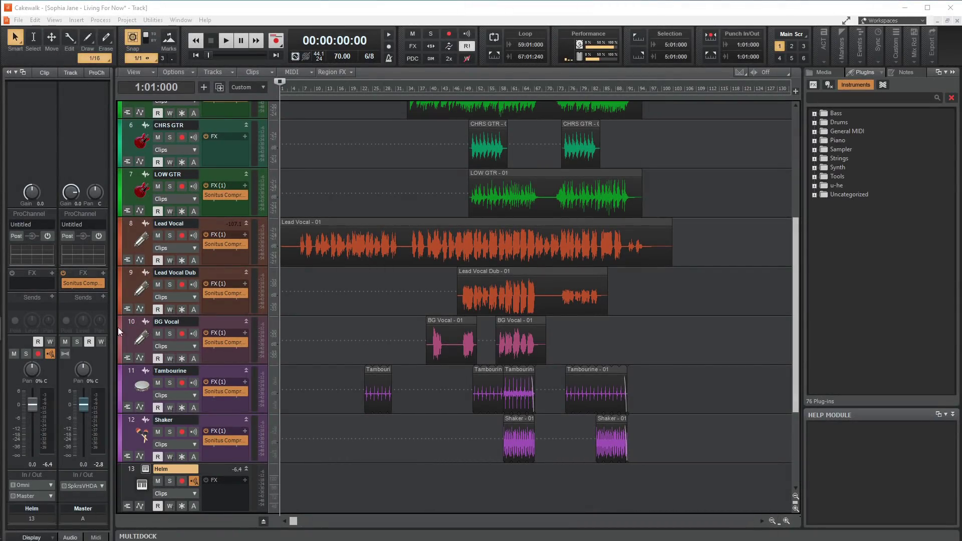
- Bring up the on-screen virtual keyboard and play a test note
left_click(54, 20)
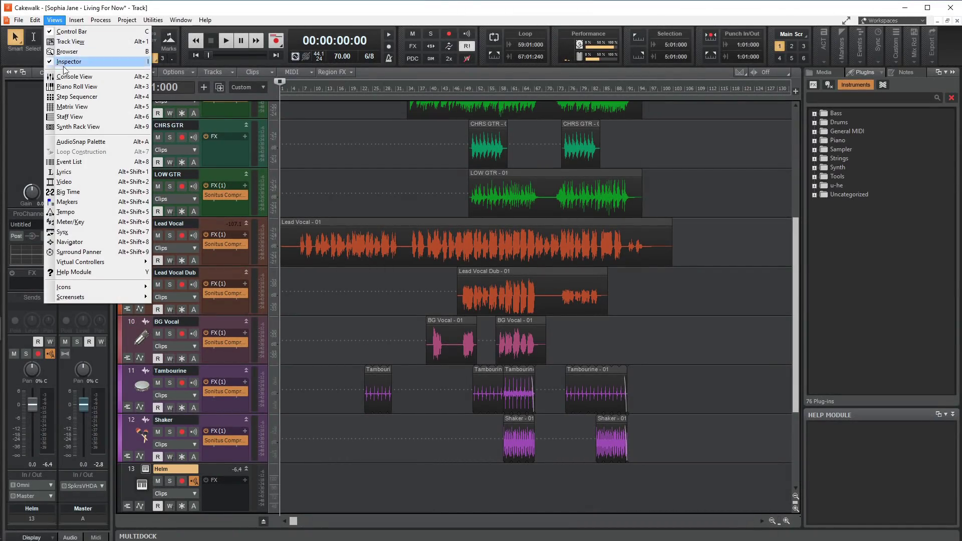
mouse_move(81, 262)
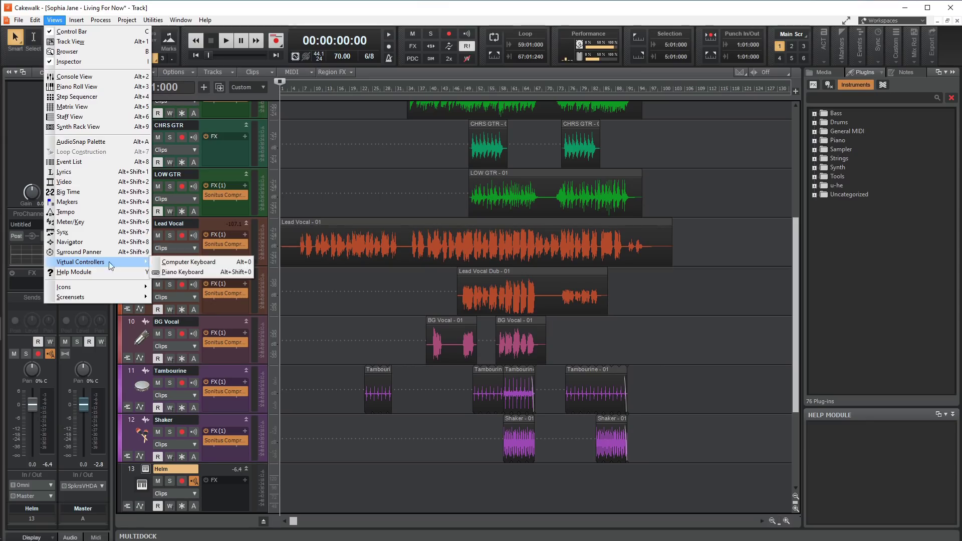
left_click(178, 271)
left_click_drag(303, 352, 486, 353)
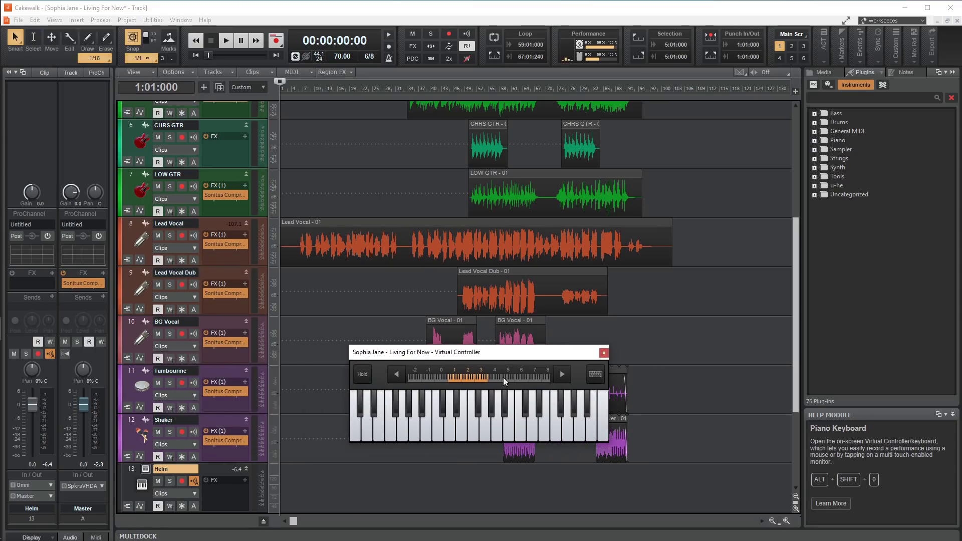
left_click(507, 437)
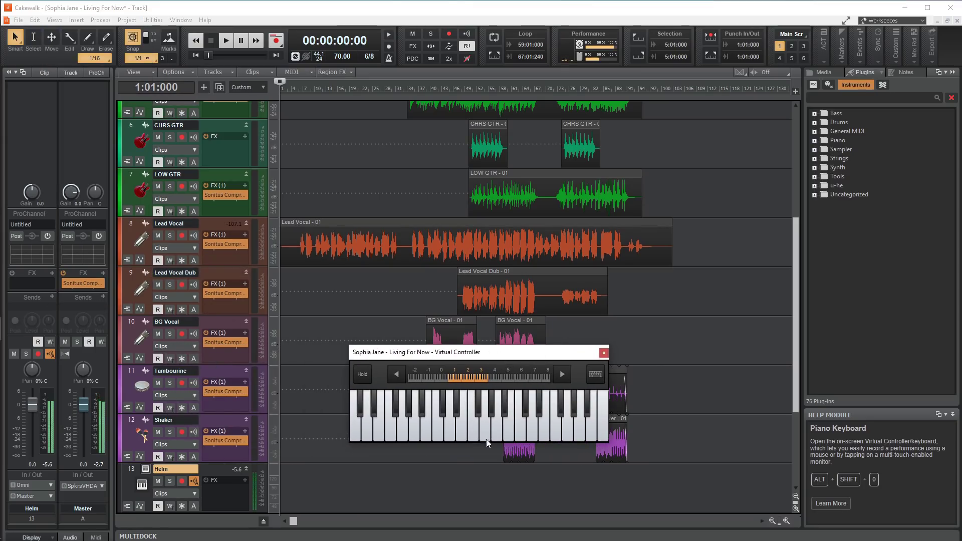
- Show the Helm synth and play notes E, S and A from the computer-key layout
left_click(143, 470)
left_click_drag(440, 357, 236, 375)
left_click(396, 395)
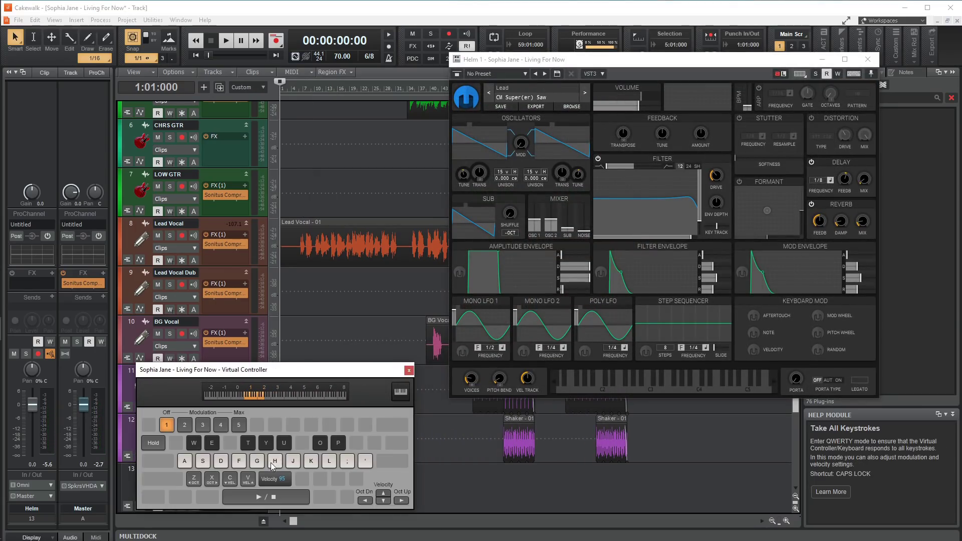
key("e")
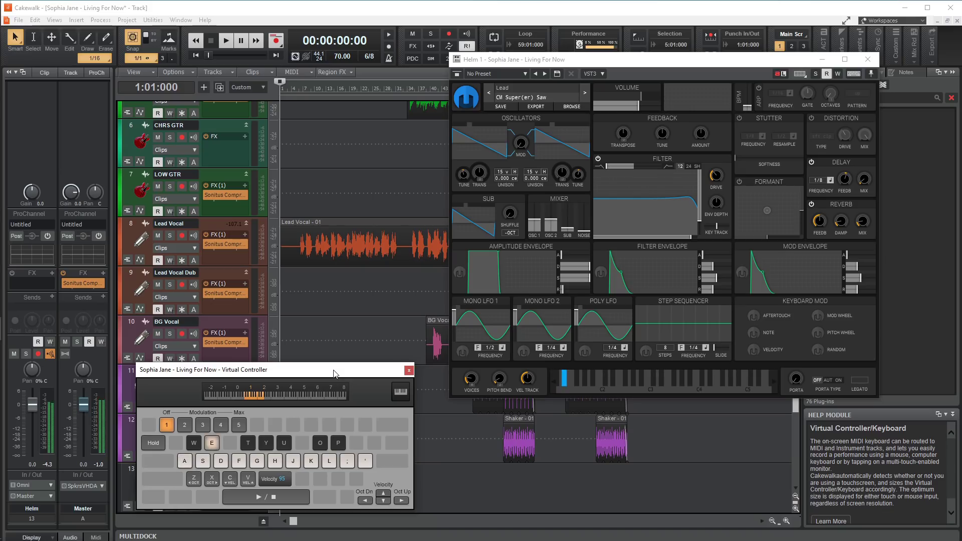
key("s")
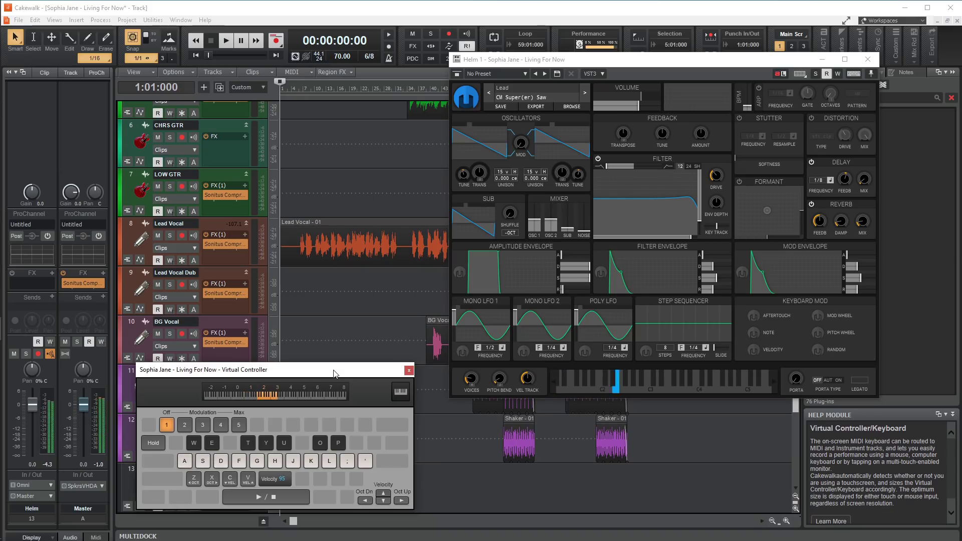
key("a")
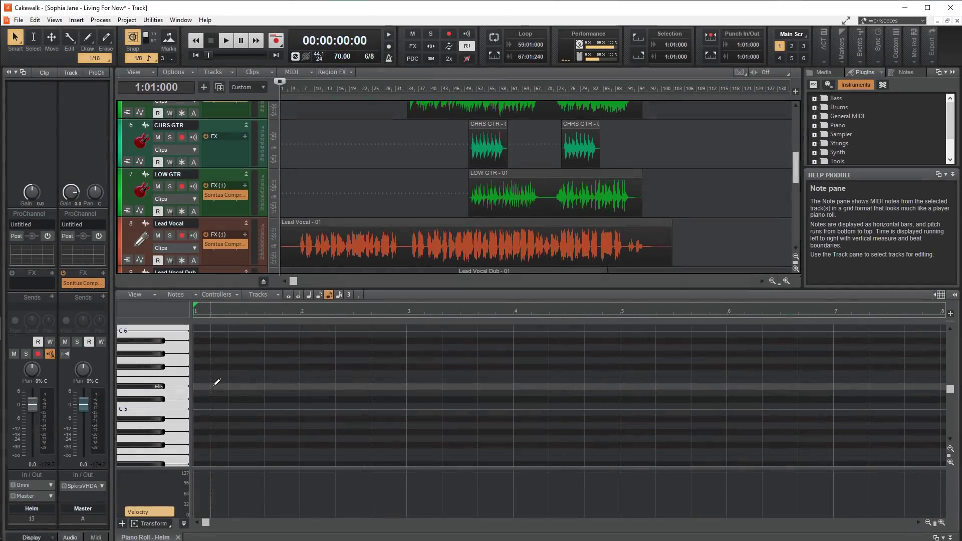
- Draw E♭5 and half-note C5 for Helm, then add an E6 note at measure 4 in Staff View
left_click_drag(213, 386, 338, 370)
left_click(337, 405)
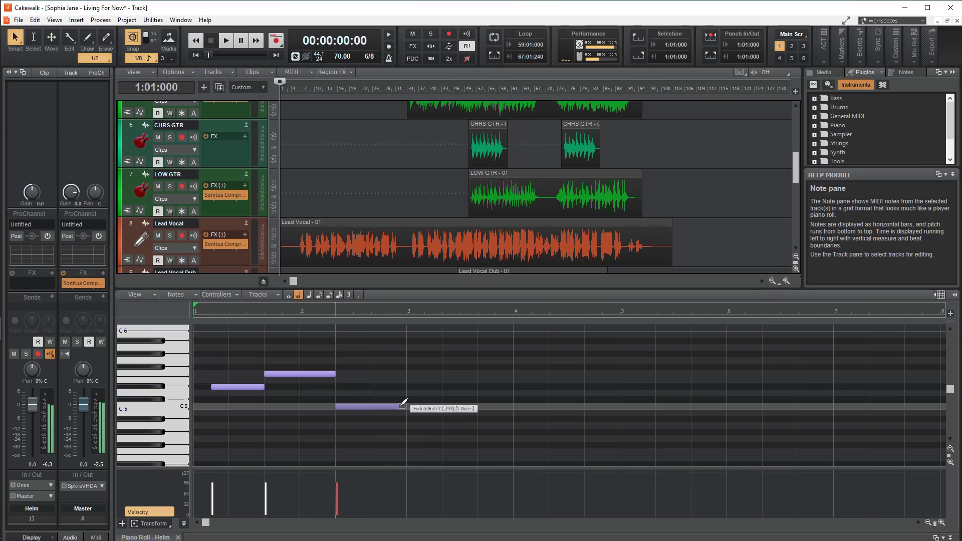
left_click_drag(246, 387, 228, 387)
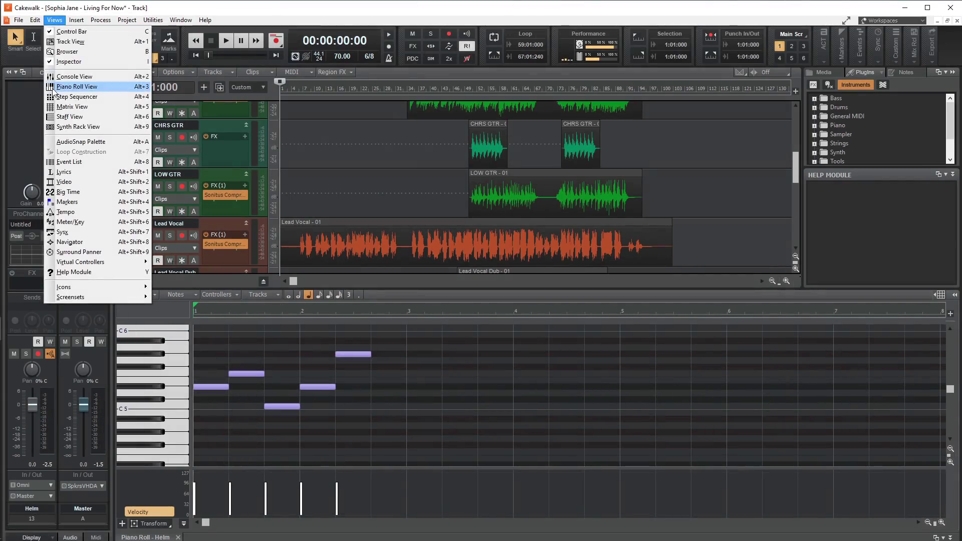
left_click(72, 117)
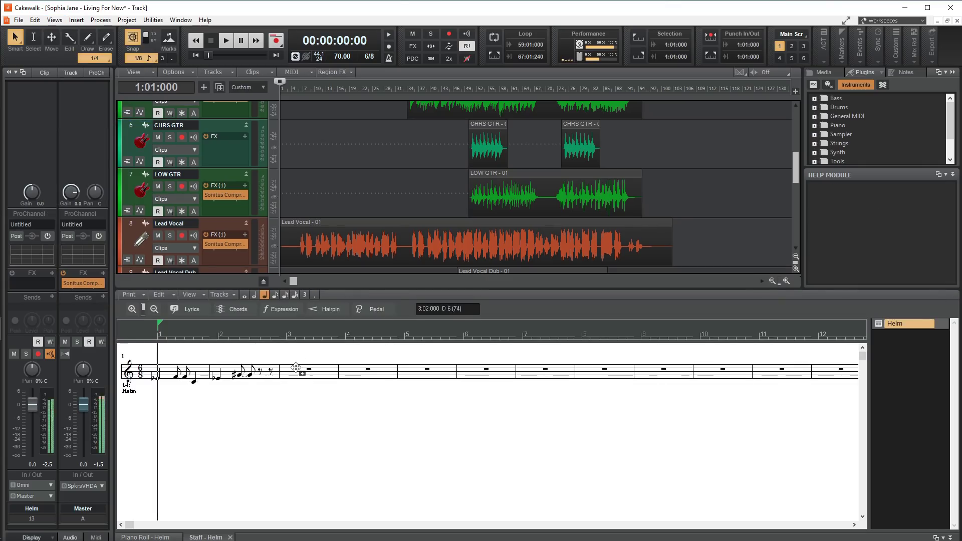
left_click(344, 363)
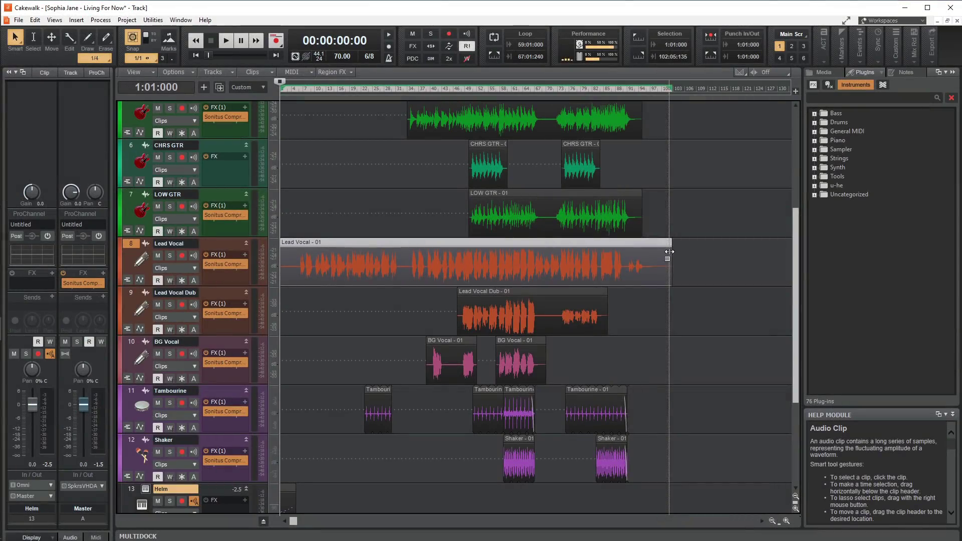
- Shorten the end of the Lead Vocal clip and enlarge the Atoms video preview area
left_click_drag(669, 253, 400, 253)
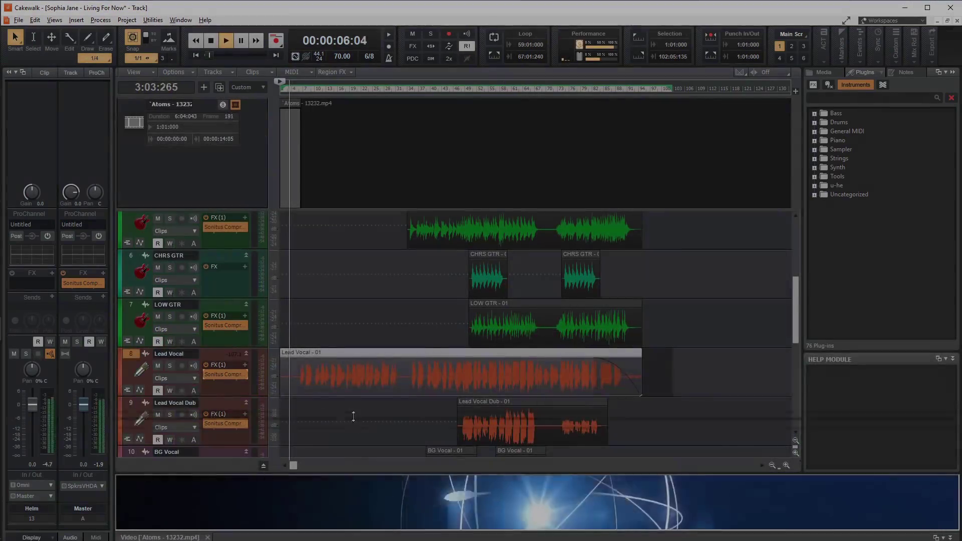
scroll(781, 199, "down", 5)
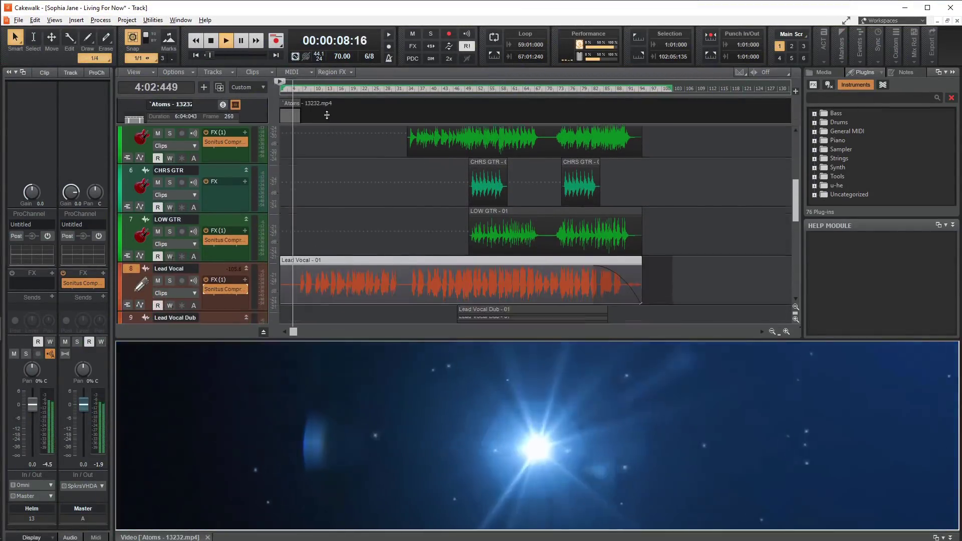
scroll(781, 199, "down", 3)
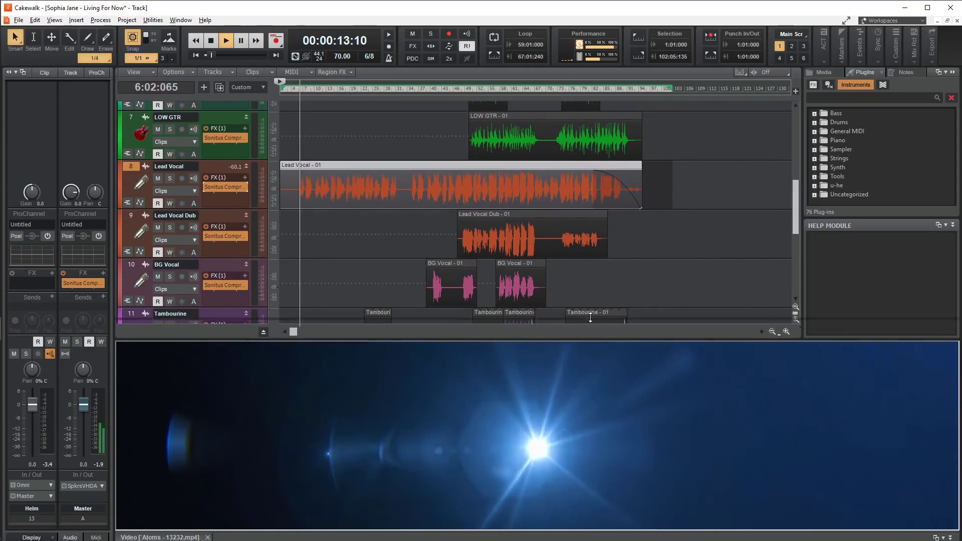
left_click_drag(589, 340, 589, 297)
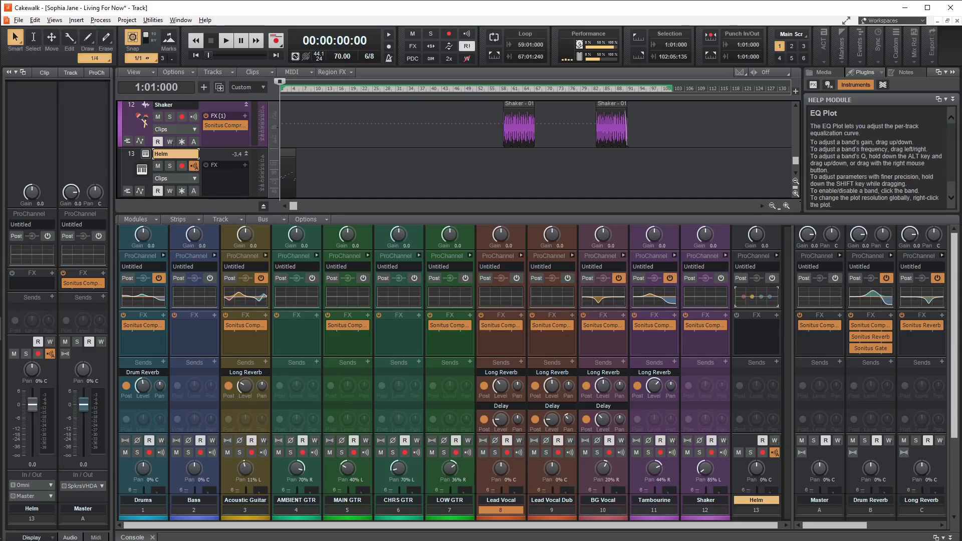
- Expand Helm's ProChannel Compressor, EQ, Tube and Console Emulator modules
left_click_drag(752, 297, 752, 294)
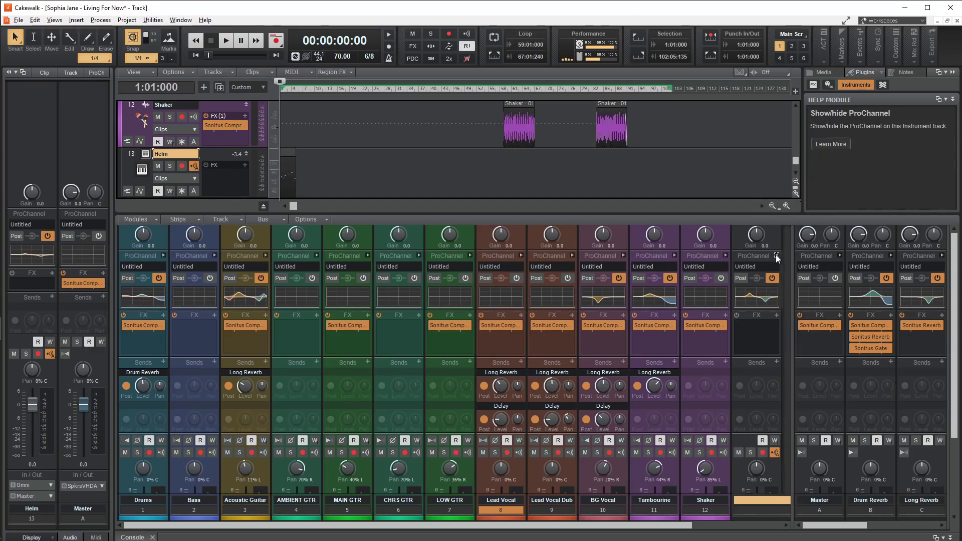
left_click_drag(670, 525, 760, 527)
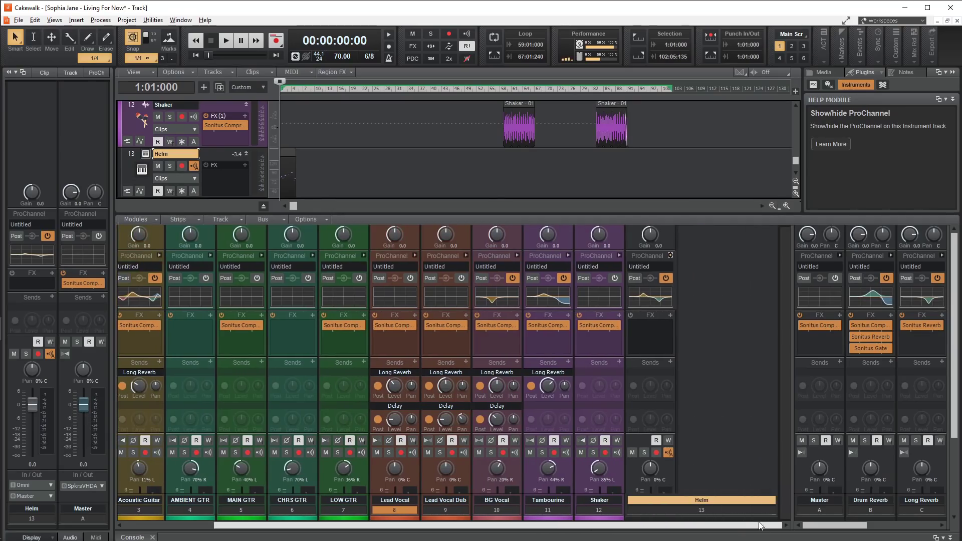
scroll(751, 456, "down", 5)
left_click(772, 453)
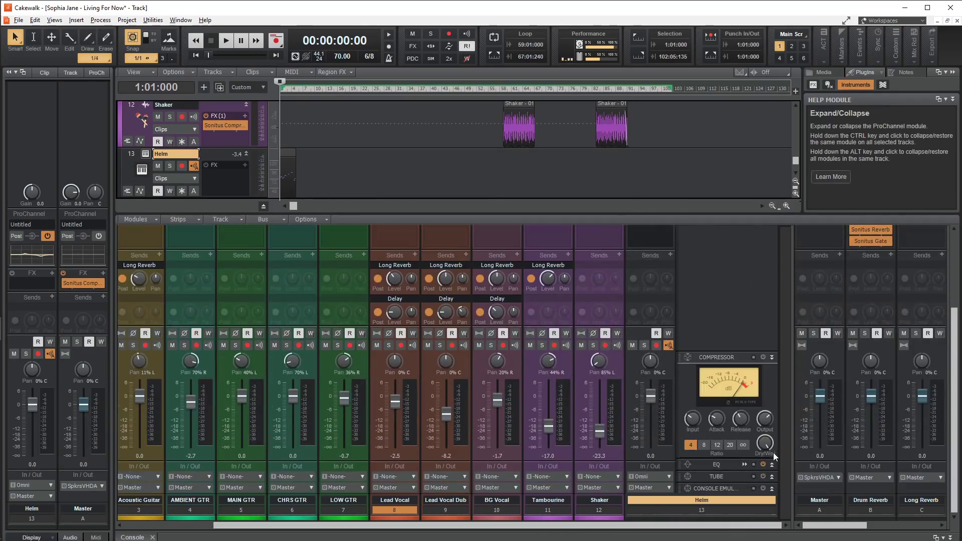
left_click(773, 464)
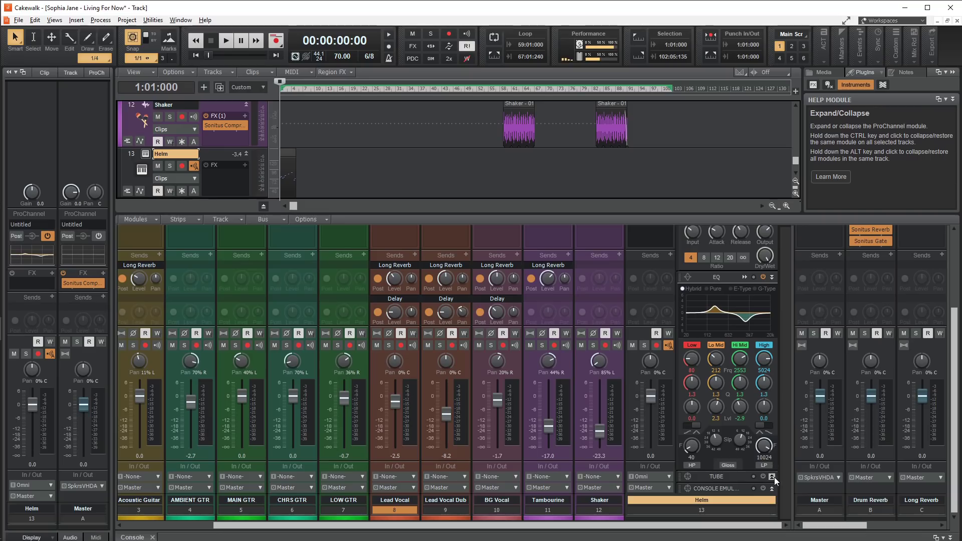
left_click(772, 477)
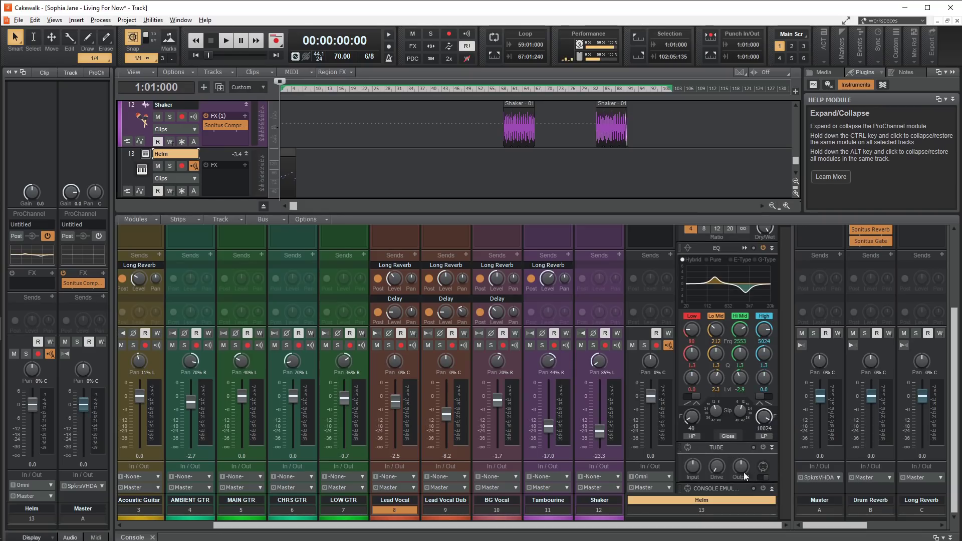
left_click(772, 489)
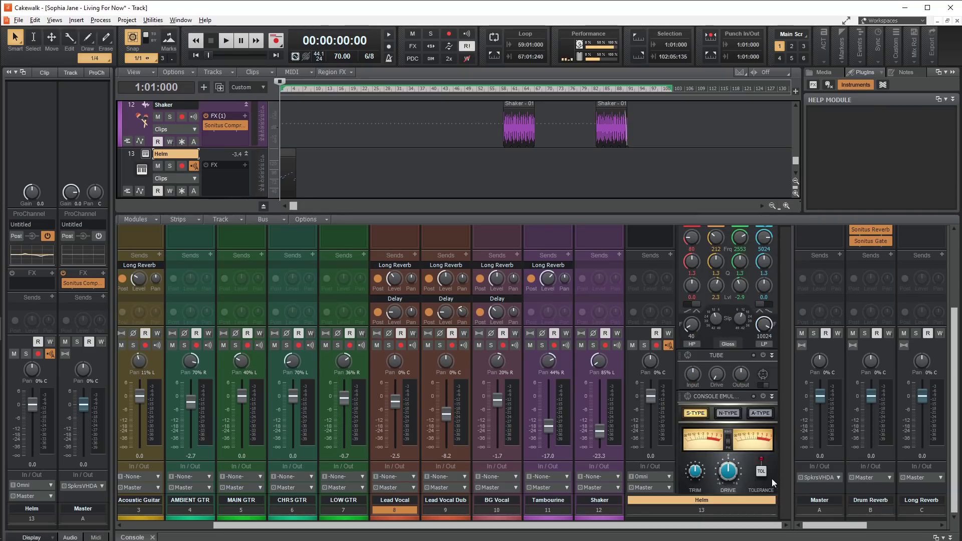
- In the QuadCurve Equalizer, set Helm's Hi Mid band to about -2.3 dB
scroll(752, 458, "up", 3)
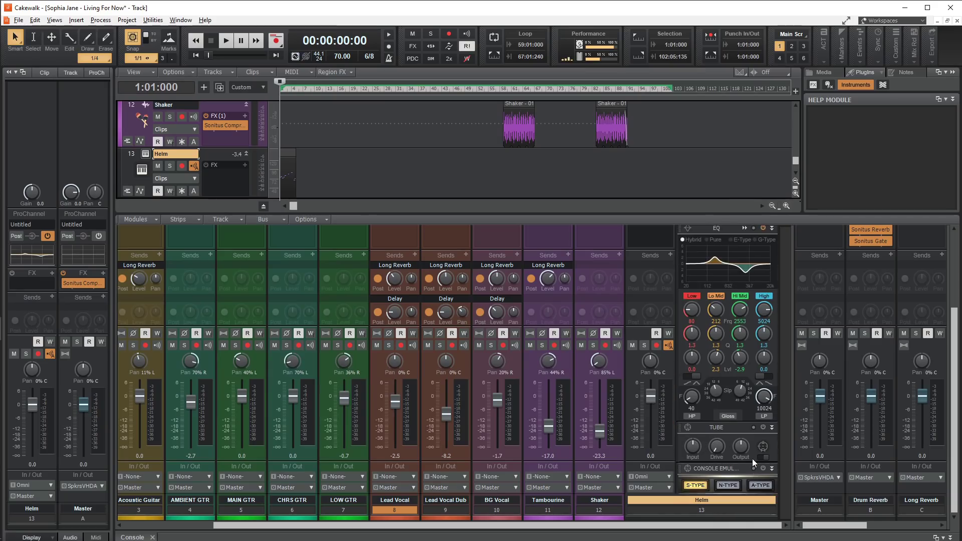
left_click(745, 252)
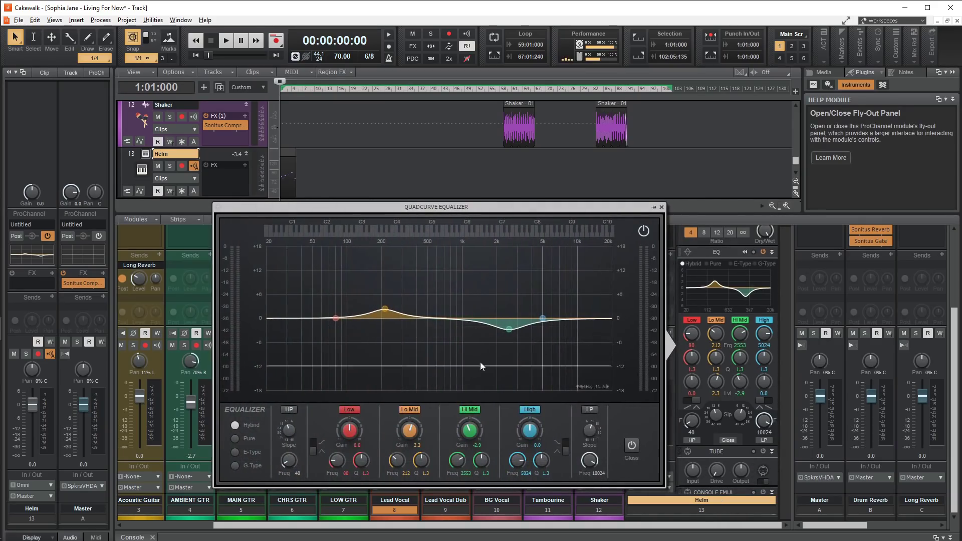
mouse_move(508, 330)
left_mouse_down()
mouse_move(575, 369)
mouse_move(559, 371)
mouse_move(501, 335)
mouse_move(504, 327)
left_mouse_up()
left_click_drag(385, 309, 386, 299)
- Boost Helm's Lo Mid to +8.8 dB, then browse GarageBand for Mac to Record. Mix. Master
left_click_drag(386, 299, 359, 283)
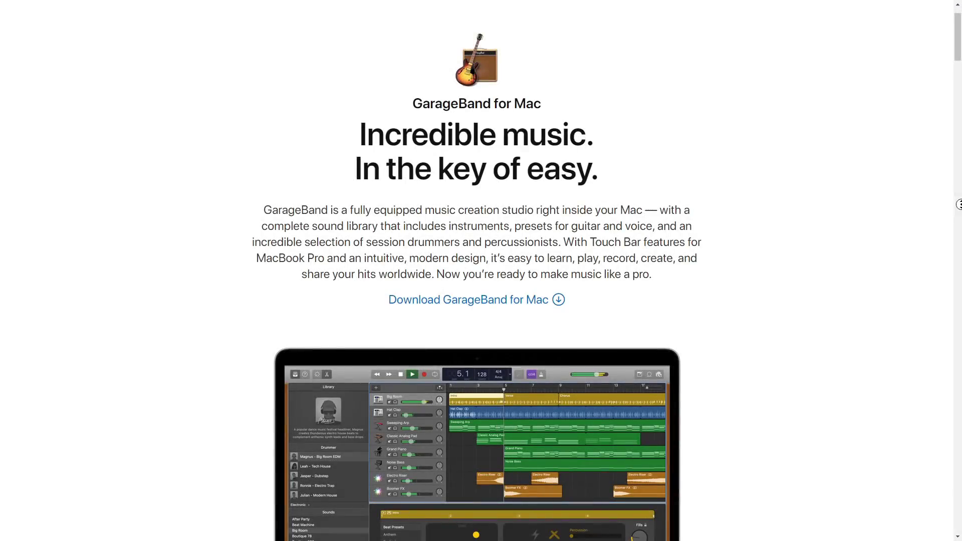
scroll(960, 228, "down", 3)
scroll(960, 229, "down", 9)
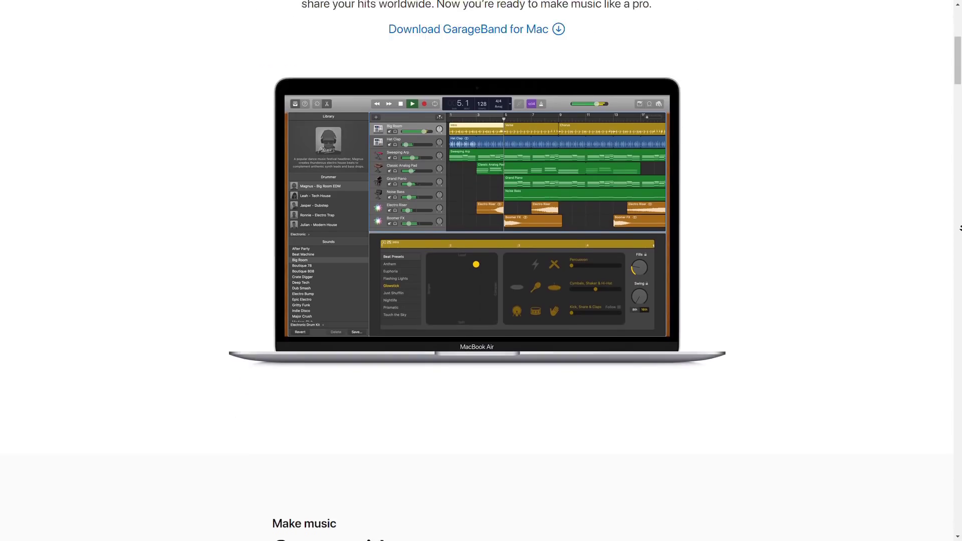
scroll(960, 229, "down", 10)
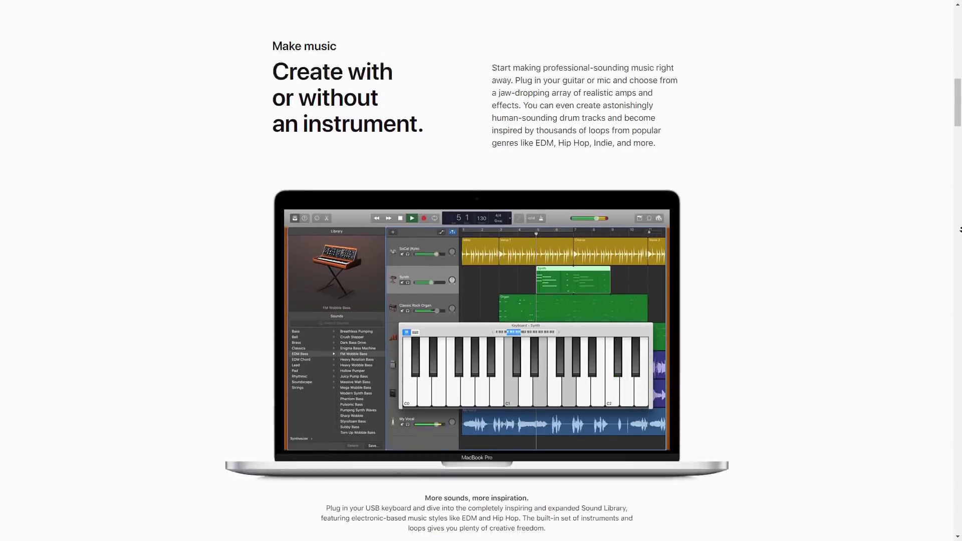
scroll(960, 229, "down", 8)
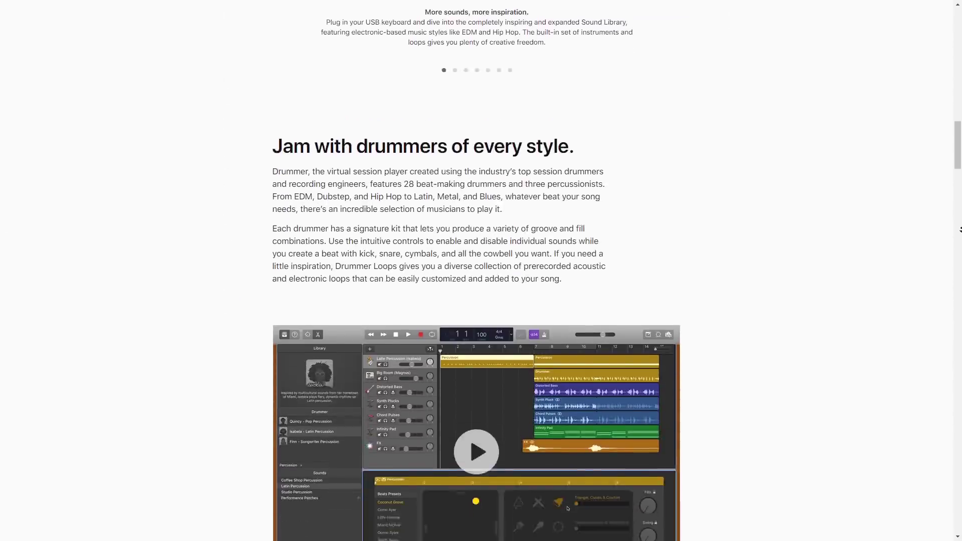
scroll(960, 229, "down", 10)
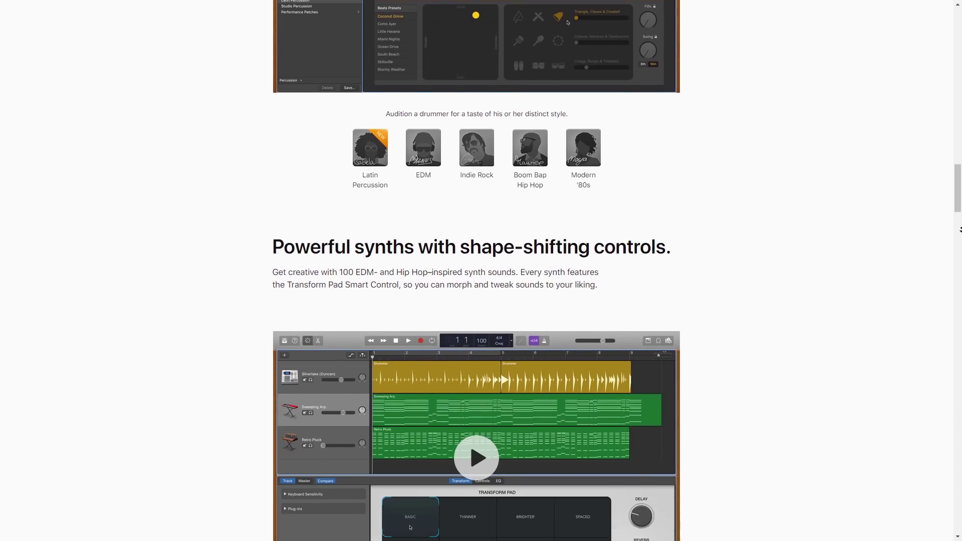
scroll(960, 229, "down", 10)
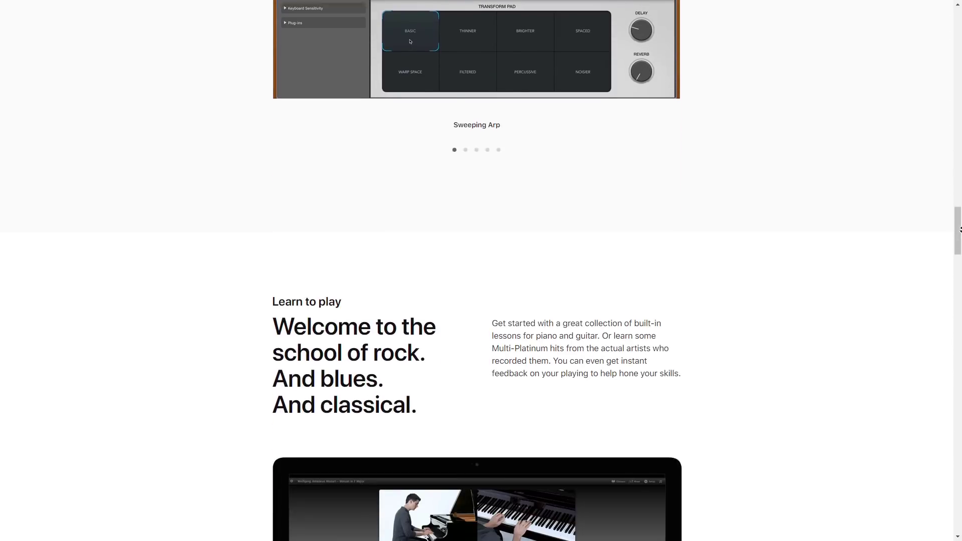
scroll(960, 229, "down", 10)
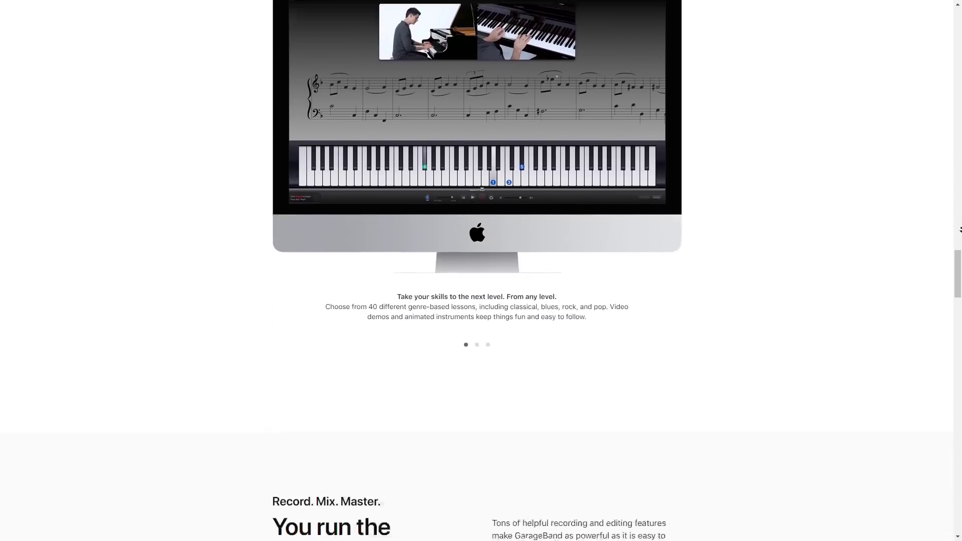
scroll(960, 229, "down", 2)
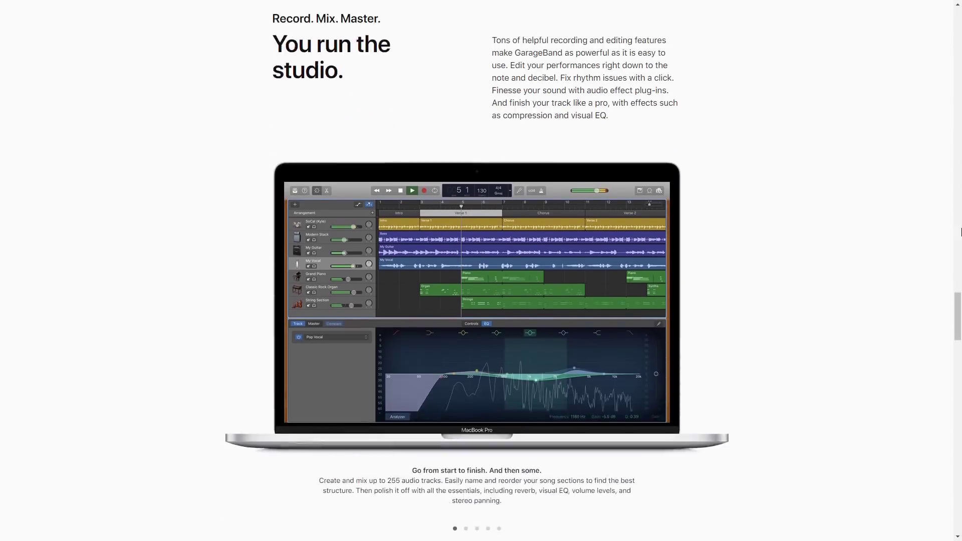